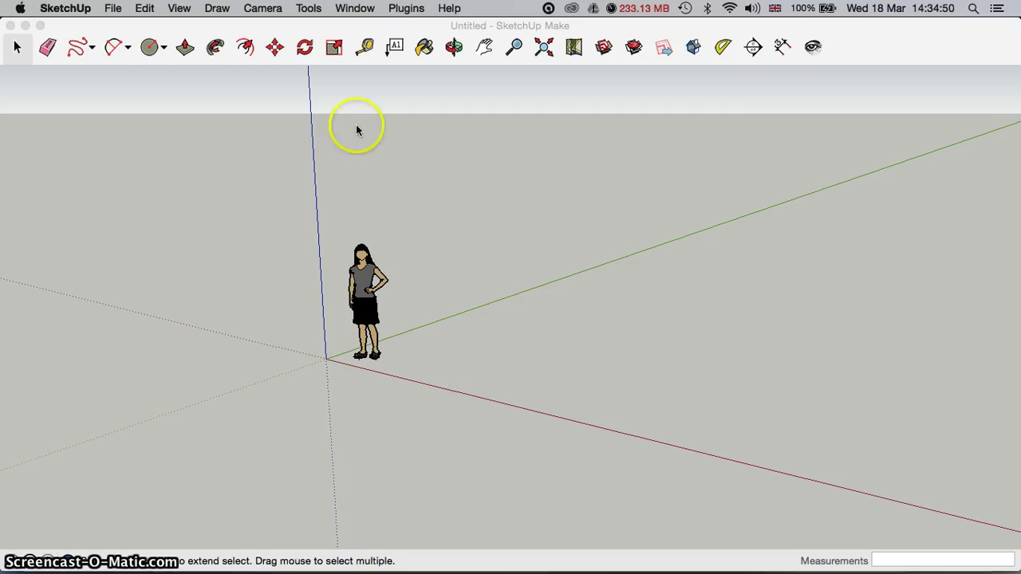
- Switch to Safari, open the SketchUp download page and set the planned use to Educational Use
{"action": "left_click", "coordinate": [523, 26]}
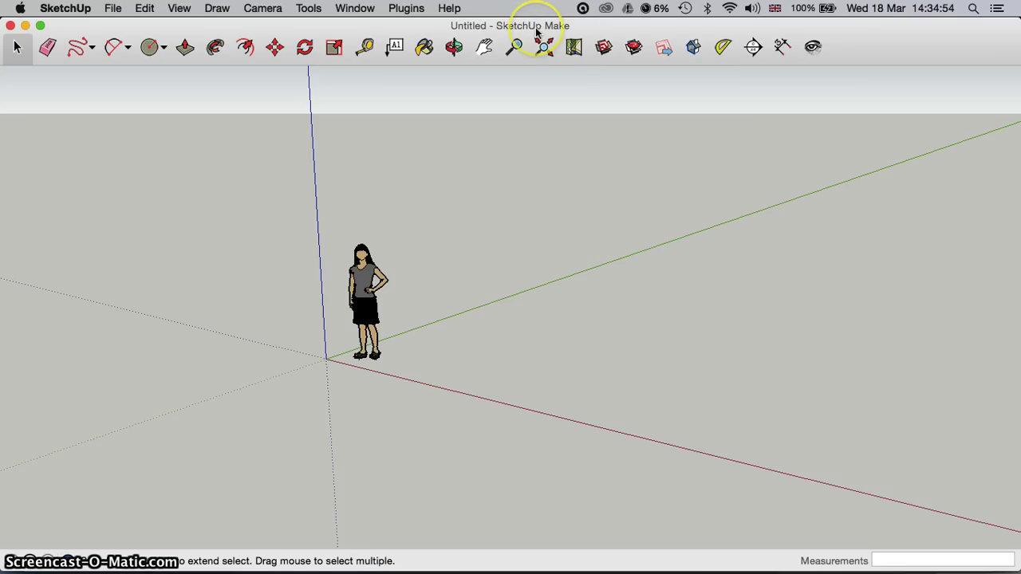
{"action": "mouse_move", "coordinate": [403, 571]}
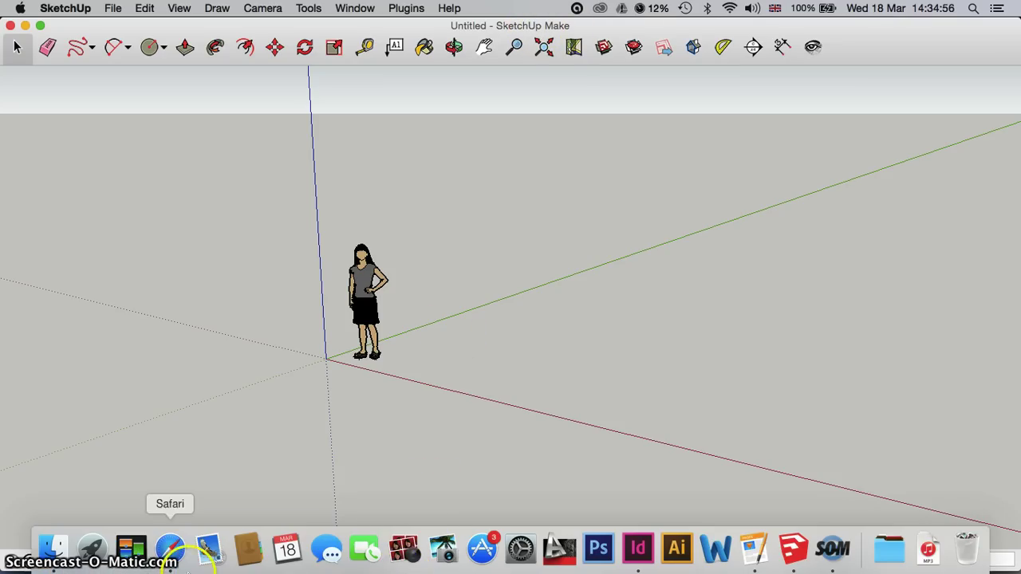
{"action": "left_click", "coordinate": [171, 559]}
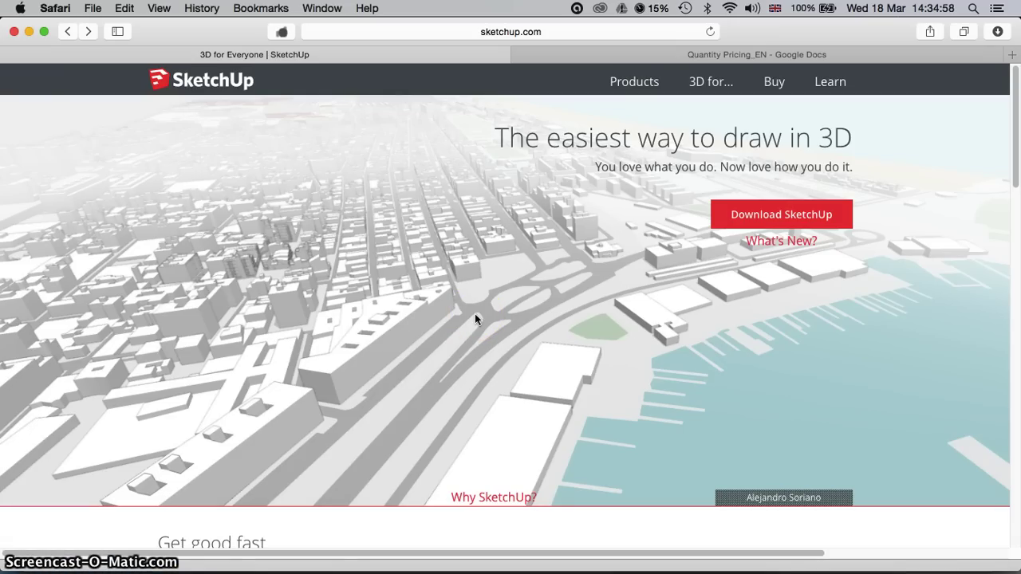
{"action": "left_click", "coordinate": [797, 217]}
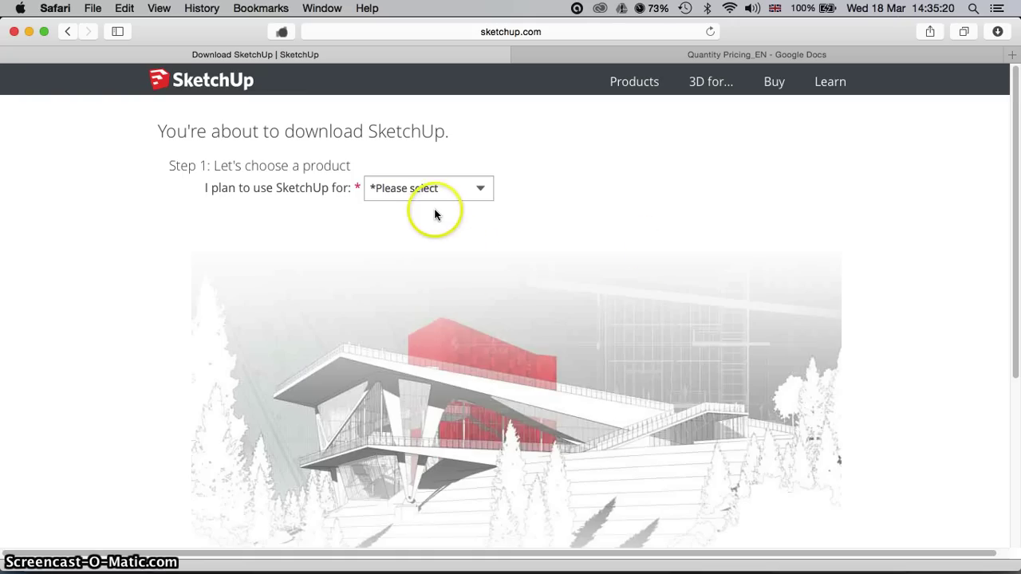
{"action": "left_click", "coordinate": [408, 192]}
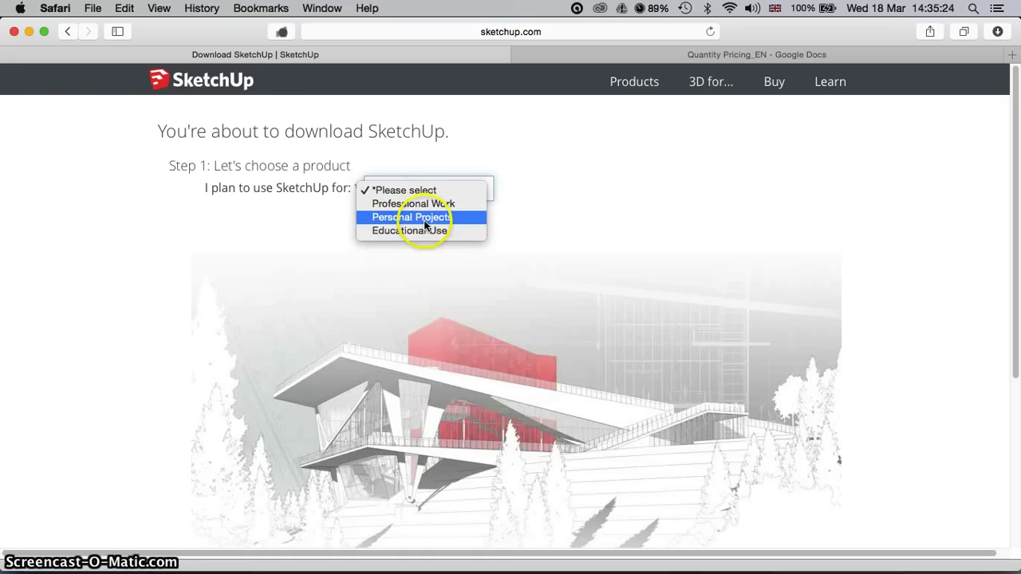
{"action": "left_click", "coordinate": [429, 230]}
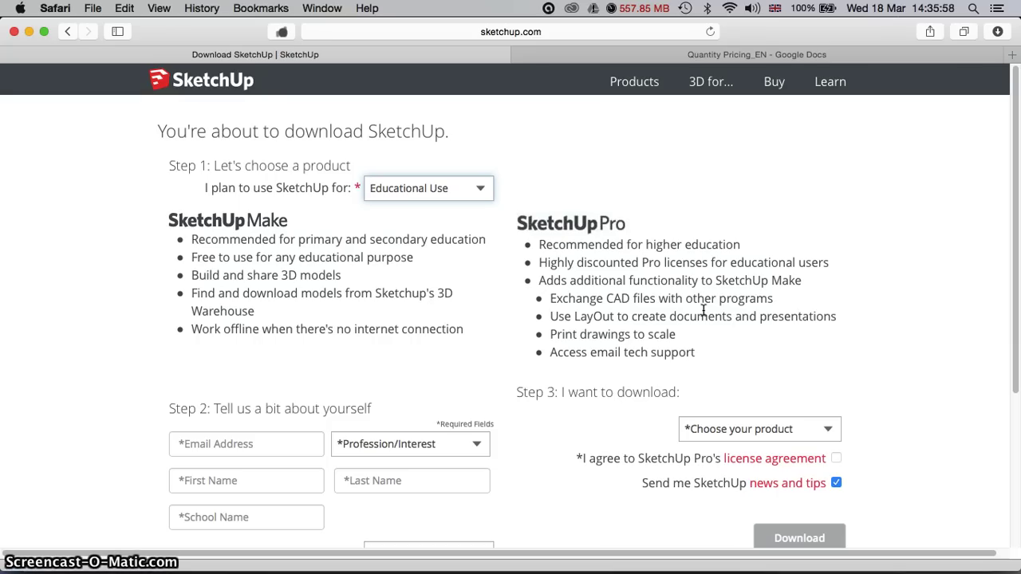
- Check the single-user unit prices in the SketchUp Pro quantity pricing document and return to the download page
{"action": "left_click", "coordinate": [692, 54]}
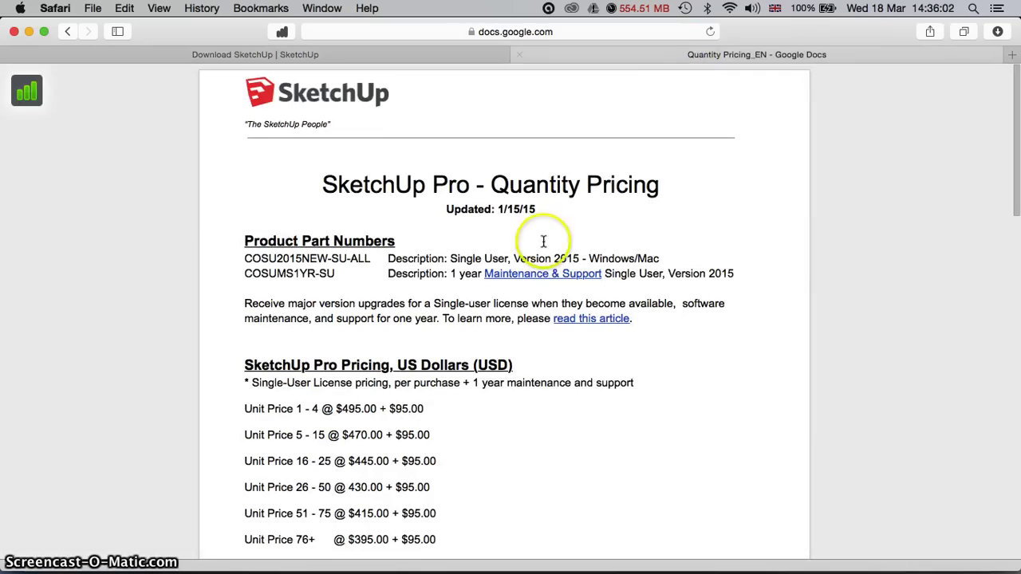
{"action": "left_click", "coordinate": [342, 410]}
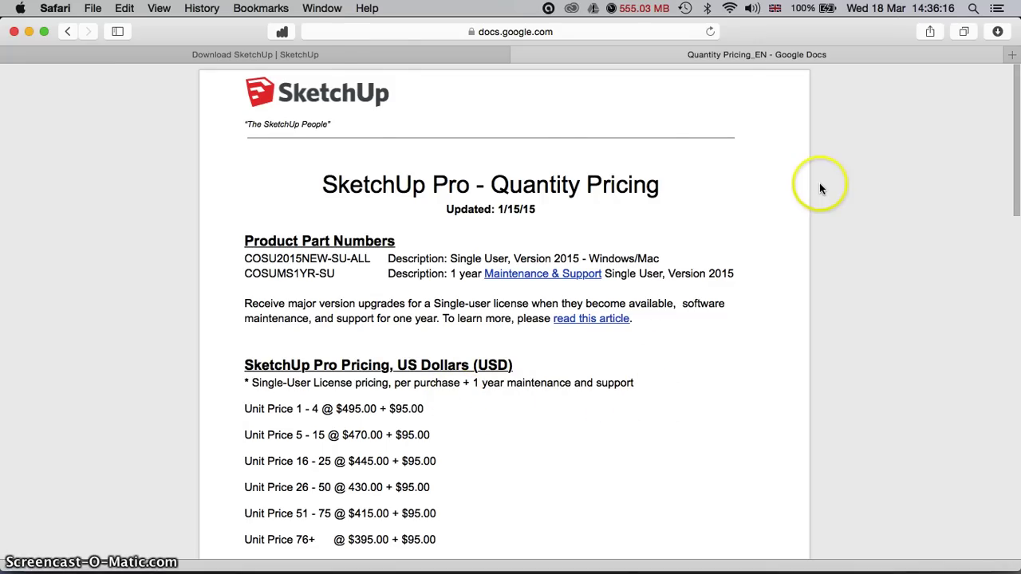
{"action": "left_click", "coordinate": [330, 54]}
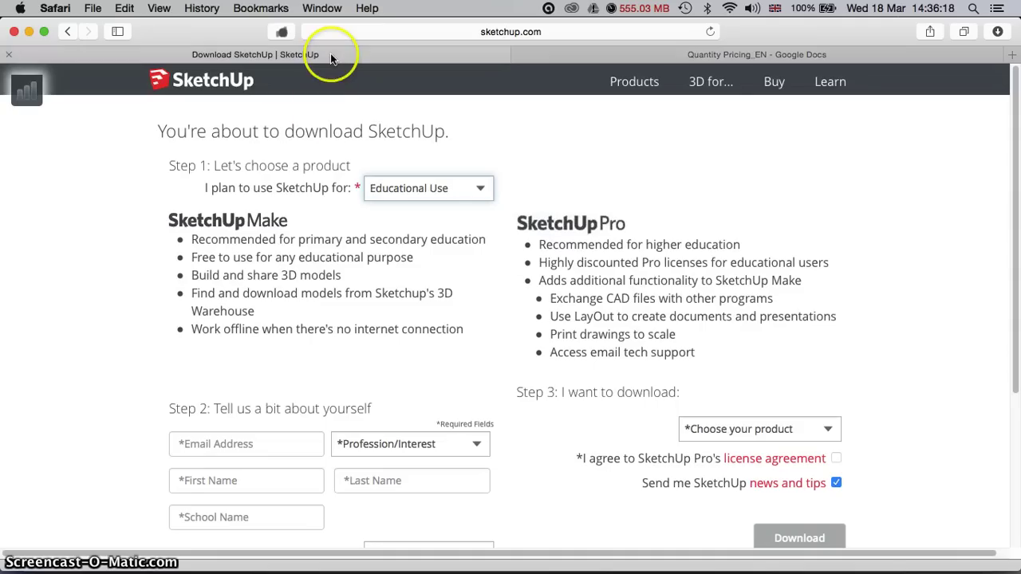
{"action": "left_click", "coordinate": [268, 226]}
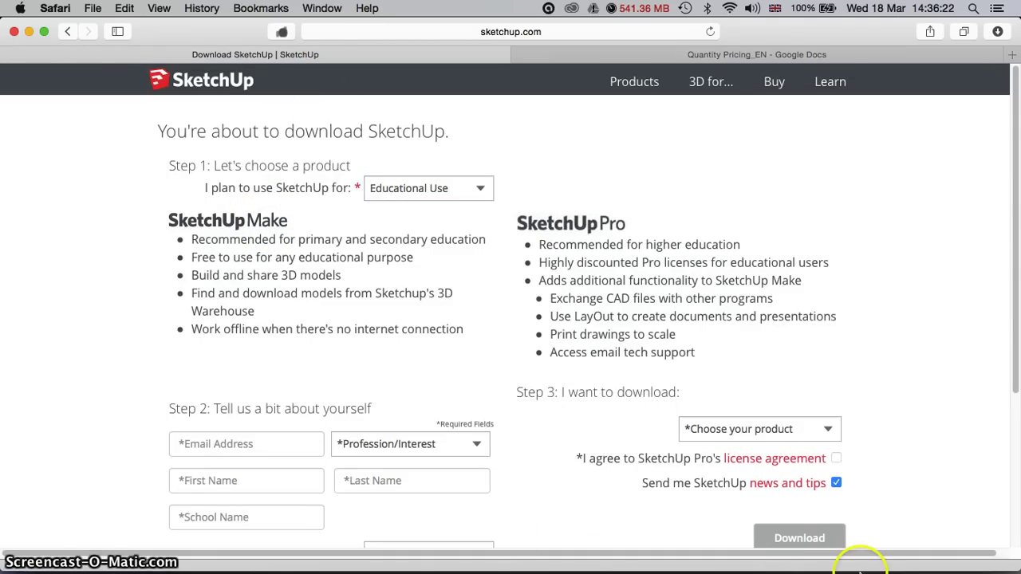
- Switch back to SketchUp and choose Architectural Design - Millimeters as the drawing template in the preferences
{"action": "left_click", "coordinate": [790, 549]}
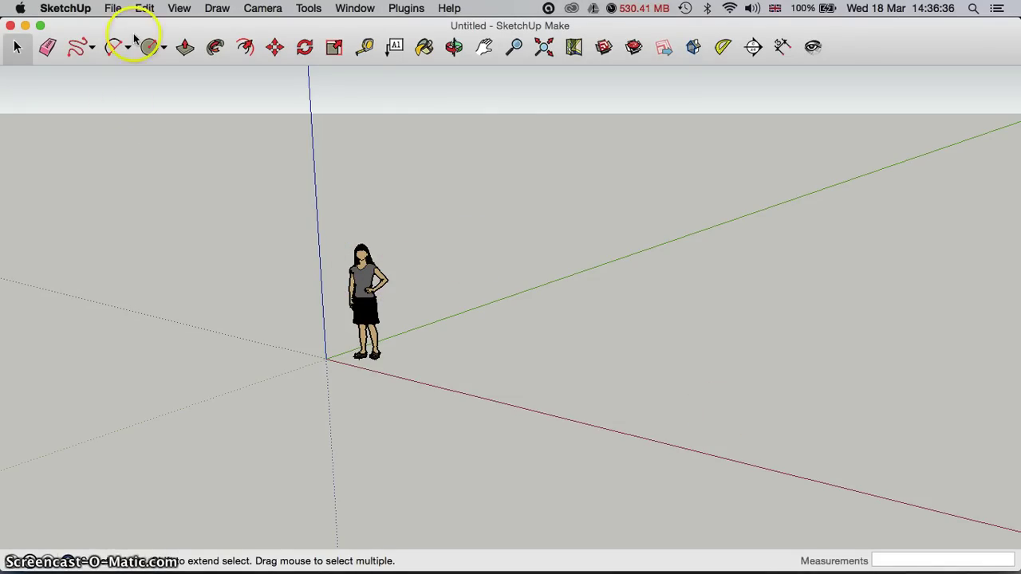
{"action": "left_click", "coordinate": [70, 9]}
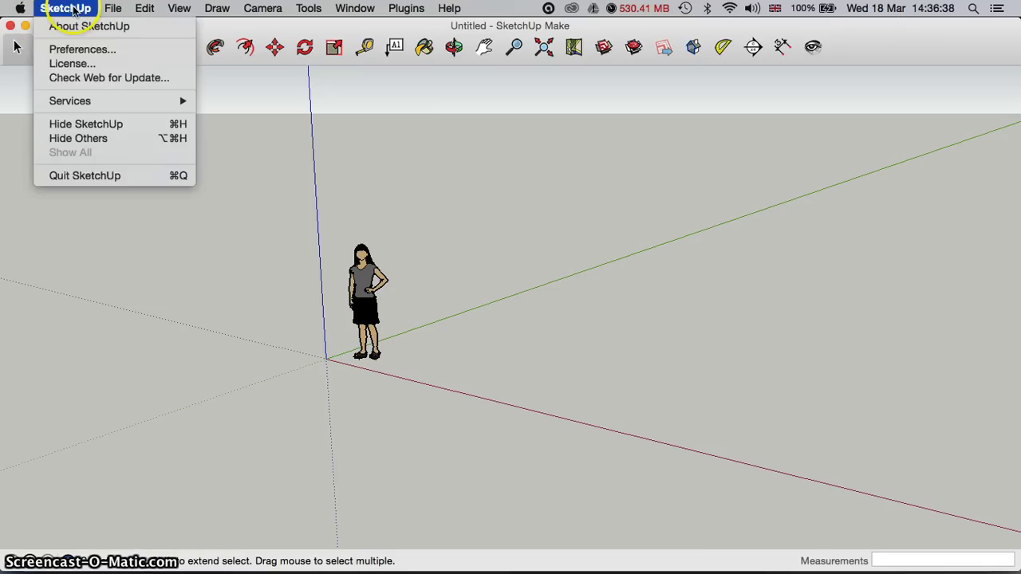
{"action": "left_click", "coordinate": [88, 50]}
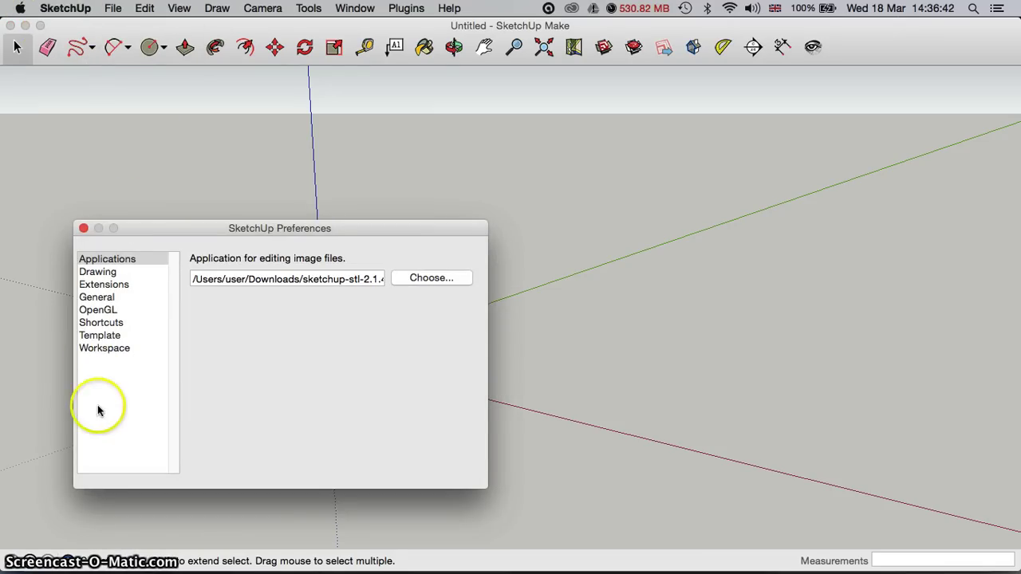
{"action": "left_click", "coordinate": [105, 335]}
{"action": "left_click", "coordinate": [549, 302]}
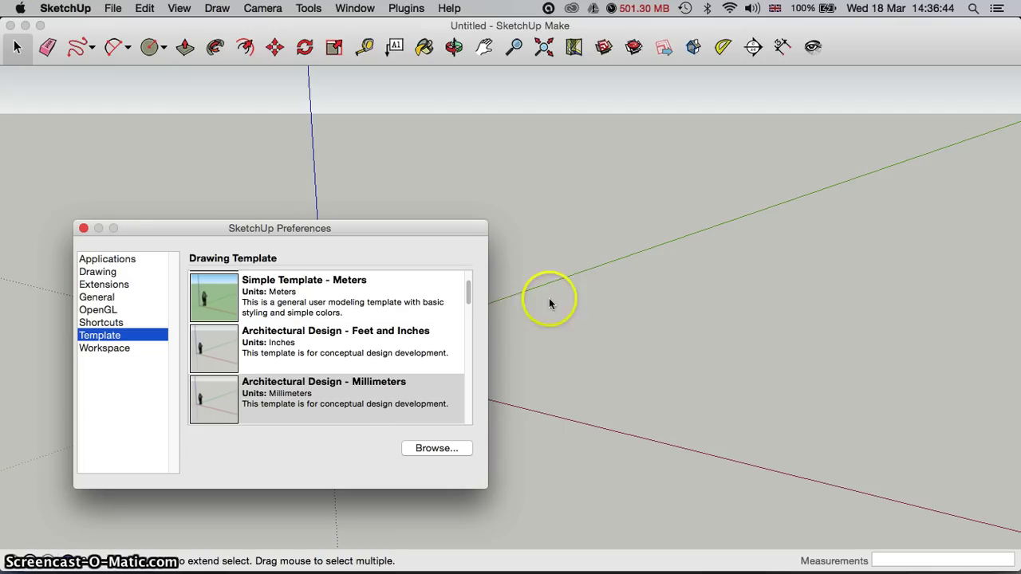
{"action": "left_click_drag", "start_coordinate": [469, 289], "coordinate": [470, 301]}
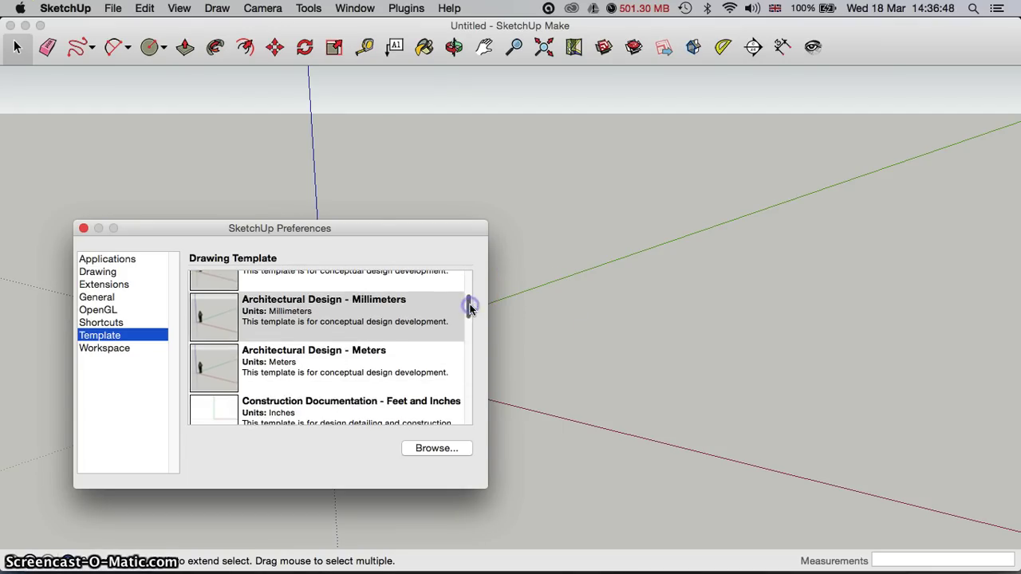
{"action": "left_click", "coordinate": [356, 323]}
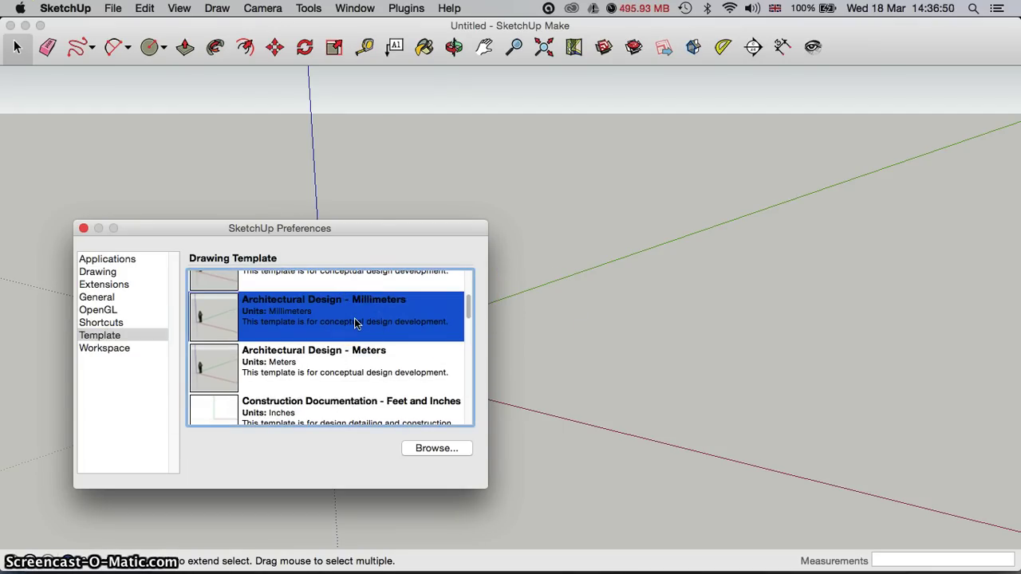
- Browse the remaining drawing templates down to 3D Printing, reselect Architectural Design - Millimeters and close the preferences
{"action": "left_click_drag", "start_coordinate": [467, 320], "coordinate": [473, 389]}
{"action": "scroll", "coordinate": [469, 323], "scroll_direction": "down", "scroll_amount": 1}
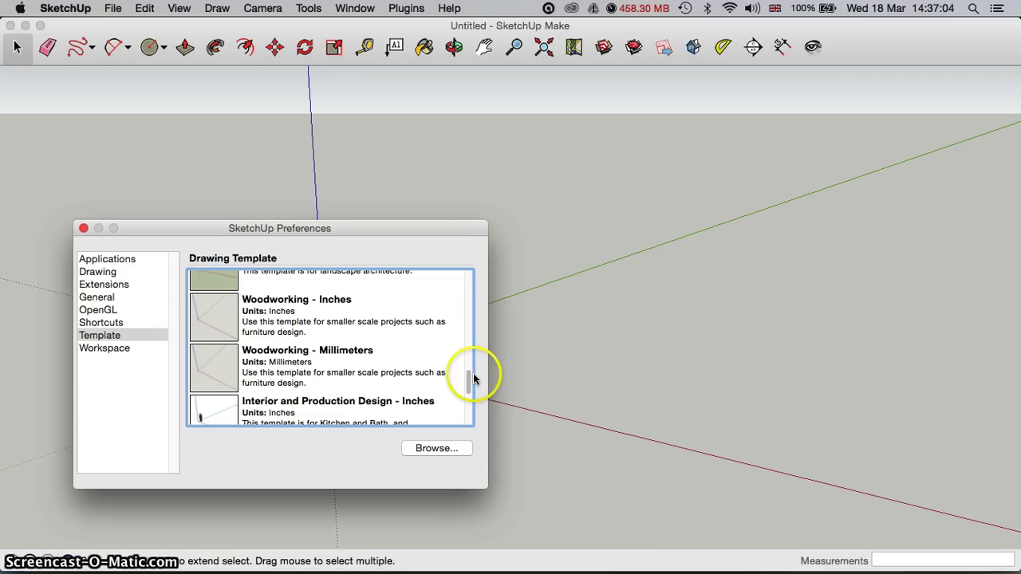
{"action": "left_click_drag", "start_coordinate": [469, 380], "coordinate": [471, 408]}
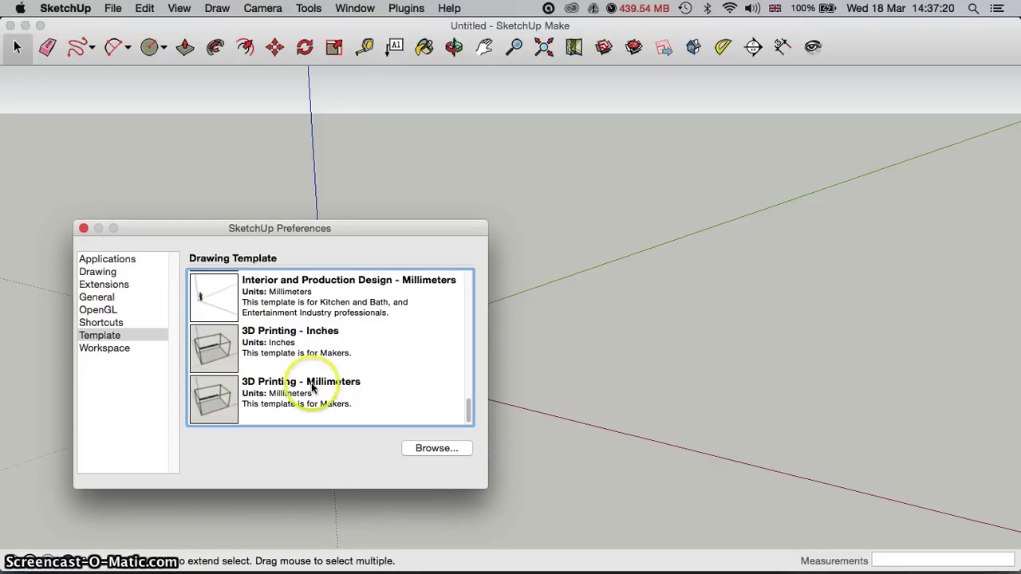
{"action": "left_click_drag", "start_coordinate": [469, 415], "coordinate": [472, 292]}
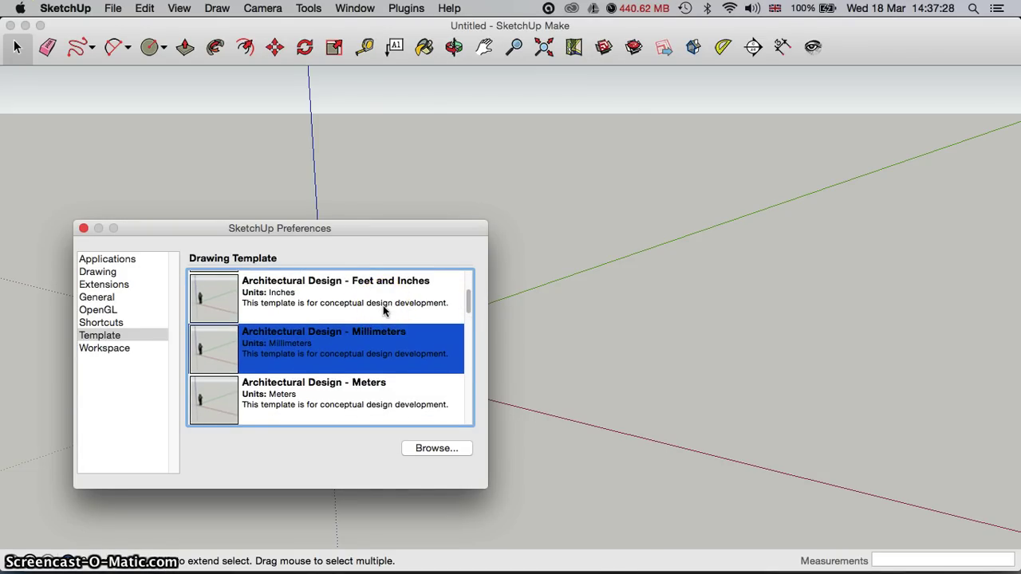
{"action": "left_click", "coordinate": [246, 529]}
{"action": "left_click", "coordinate": [303, 337]}
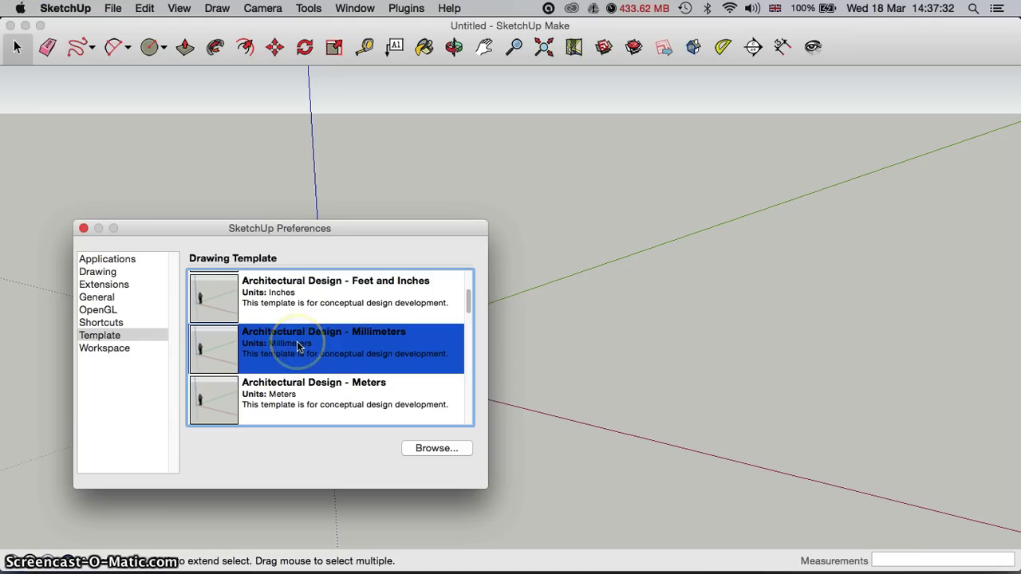
{"action": "left_click", "coordinate": [293, 347]}
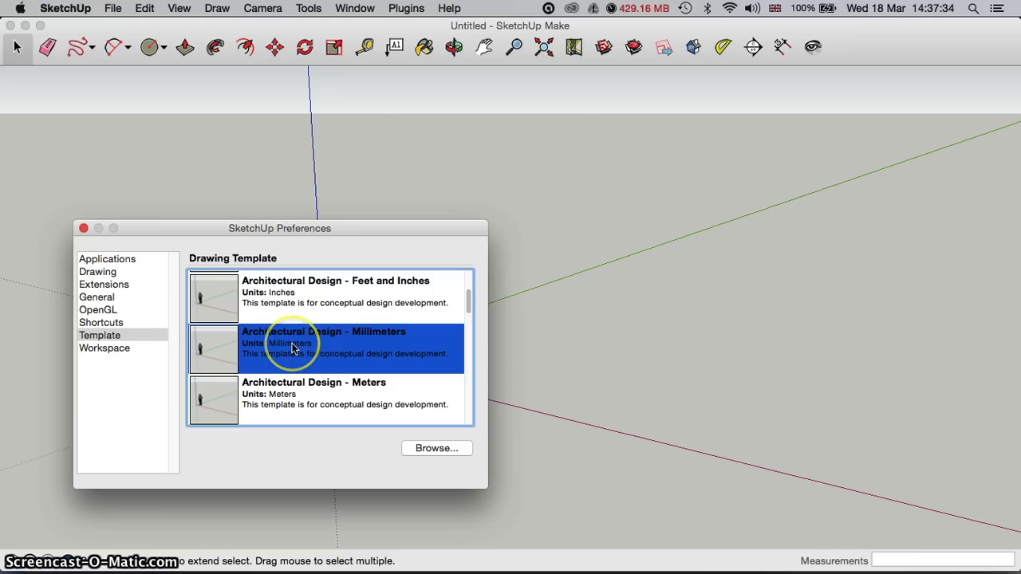
{"action": "left_click", "coordinate": [82, 229]}
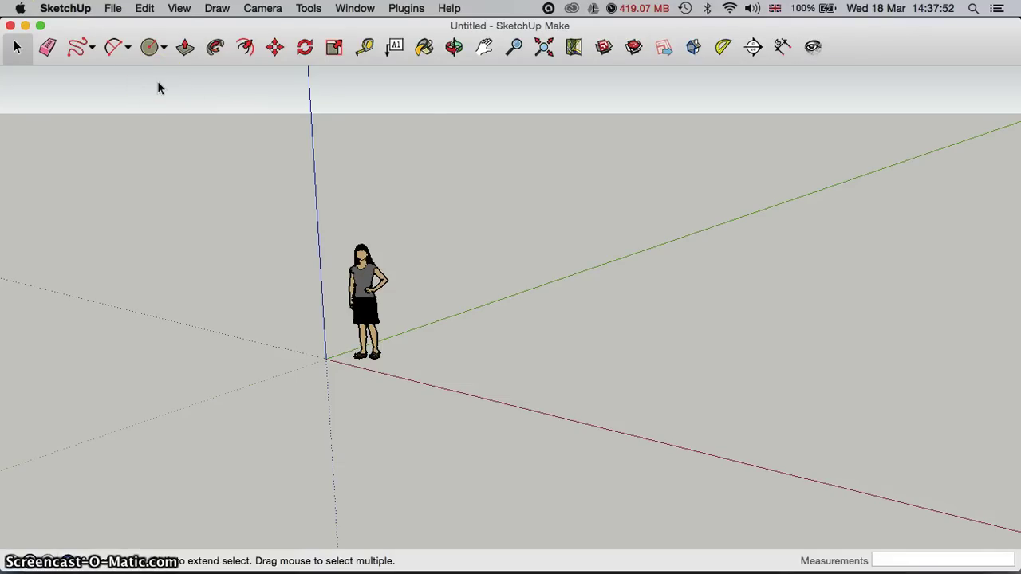
- Orbit the camera to view the standing figure and axes from a lower angle
{"action": "left_click", "coordinate": [455, 47]}
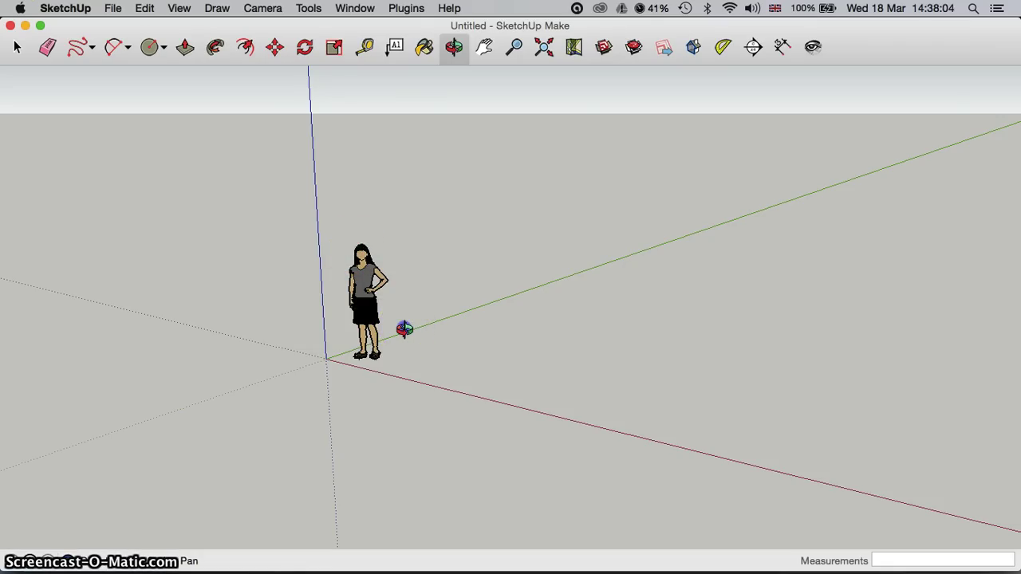
{"action": "left_click_drag", "start_coordinate": [420, 335], "coordinate": [445, 346]}
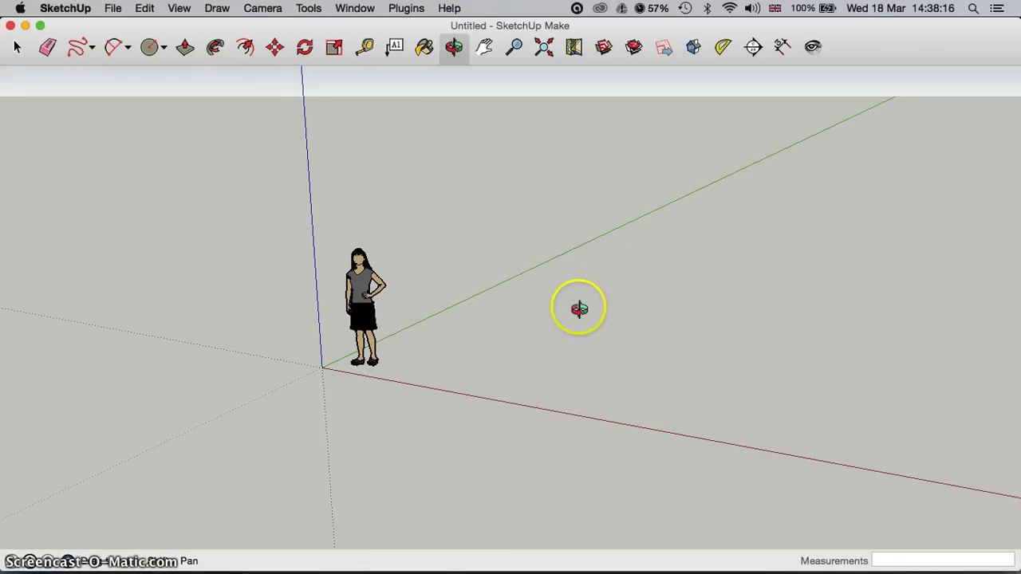
{"action": "left_click", "coordinate": [559, 460]}
{"action": "left_click_drag", "start_coordinate": [322, 342], "coordinate": [332, 317]}
{"action": "left_click_drag", "start_coordinate": [451, 109], "coordinate": [451, 109]}
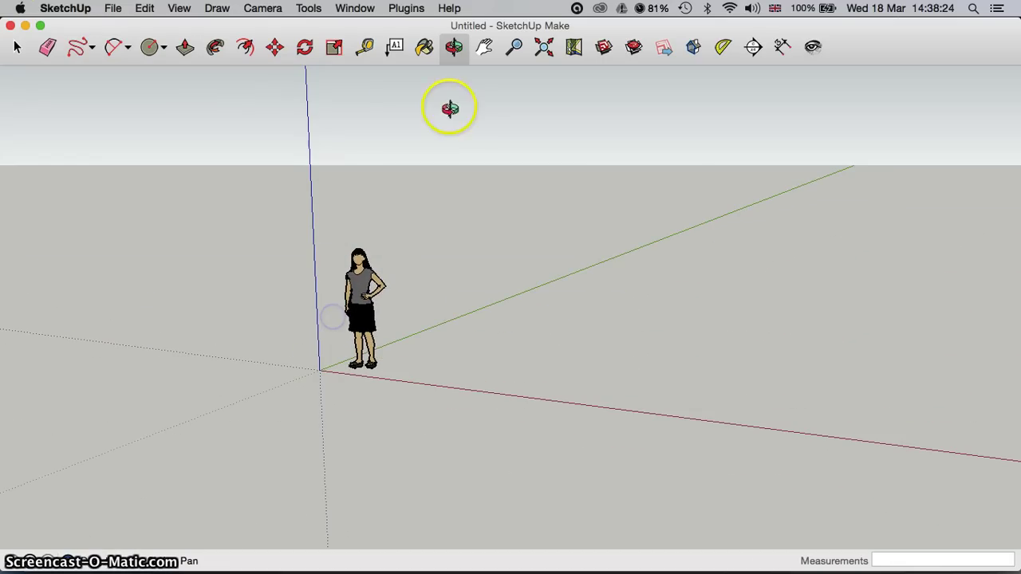
- Pan the view across the model and back to the standing figure
{"action": "left_click", "coordinate": [483, 48]}
{"action": "left_click_drag", "start_coordinate": [469, 203], "coordinate": [599, 258]}
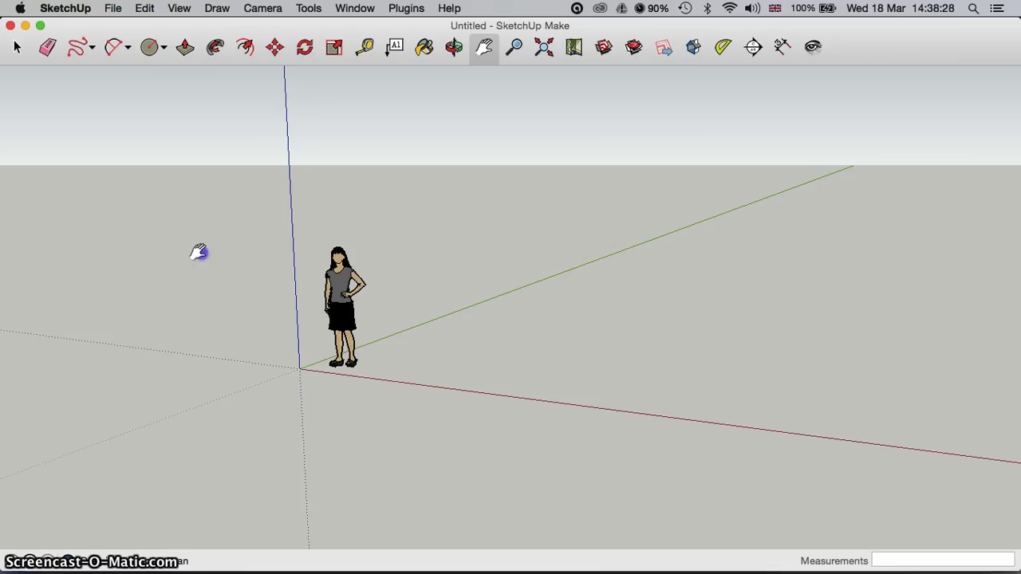
{"action": "left_click_drag", "start_coordinate": [200, 251], "coordinate": [934, 258]}
{"action": "left_click_drag", "start_coordinate": [848, 280], "coordinate": [388, 296]}
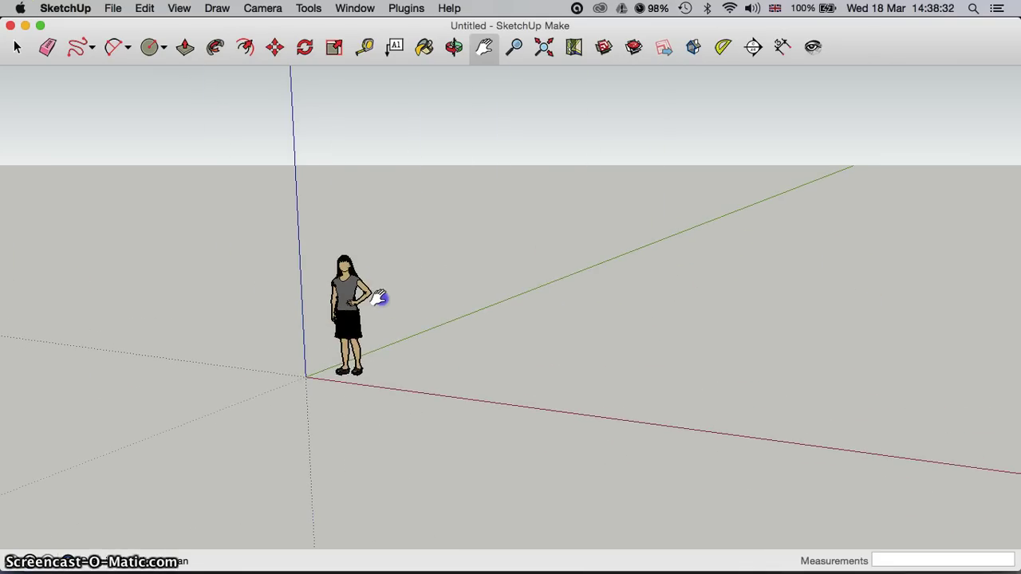
- Orbit around the standing figure to look more directly along the green axis
{"action": "left_click", "coordinate": [456, 48]}
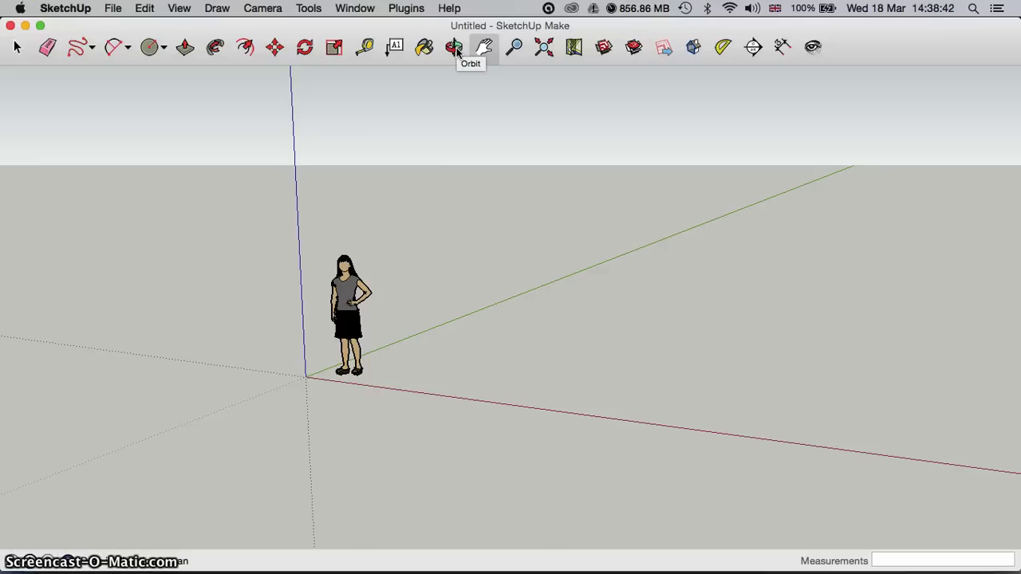
{"action": "left_click", "coordinate": [456, 49]}
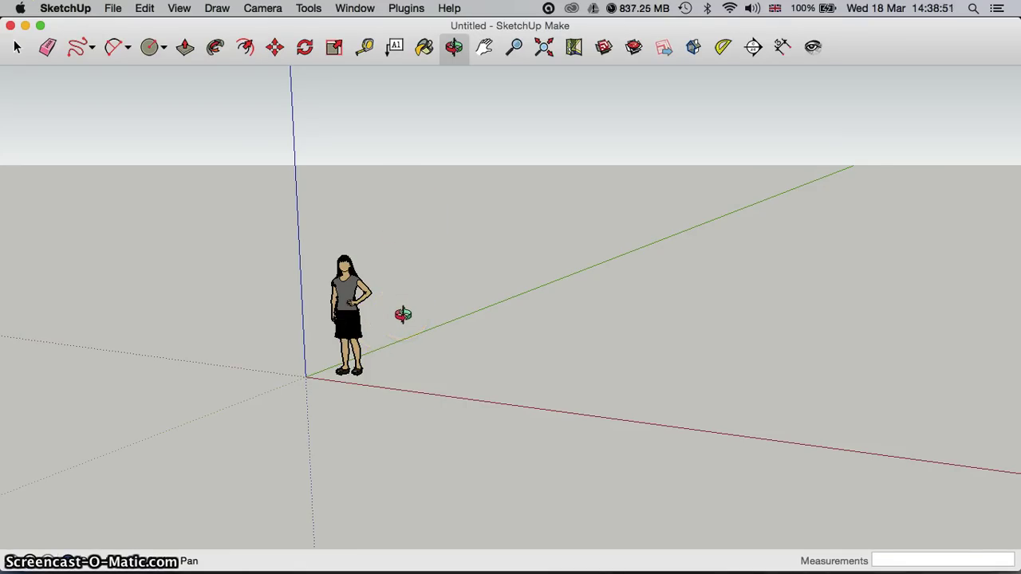
{"action": "left_click_drag", "start_coordinate": [403, 315], "coordinate": [668, 300]}
{"action": "left_click_drag", "start_coordinate": [577, 339], "coordinate": [471, 339]}
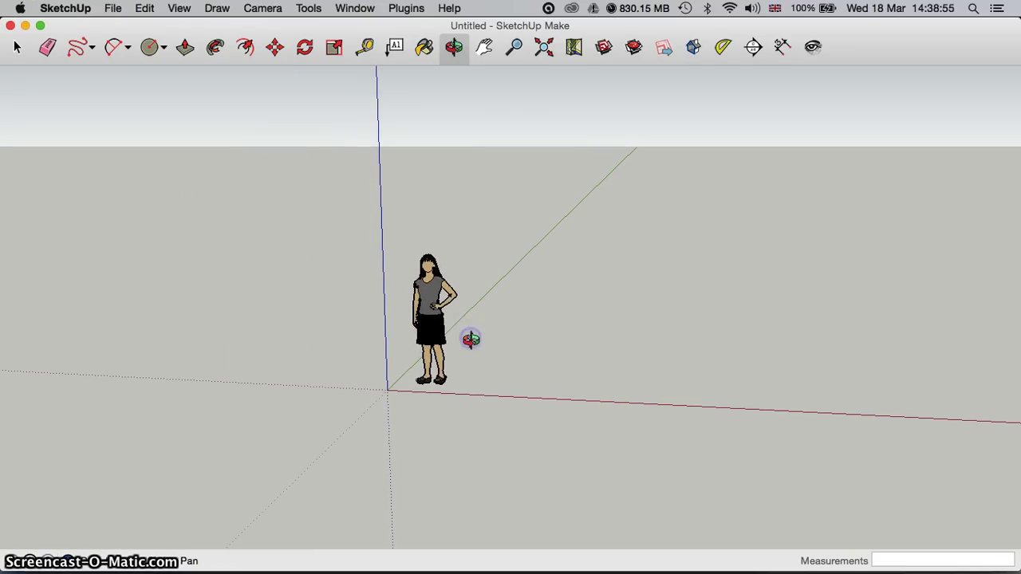
- Select the standing figure, delete it and undo the deletion
{"action": "left_click", "coordinate": [16, 48]}
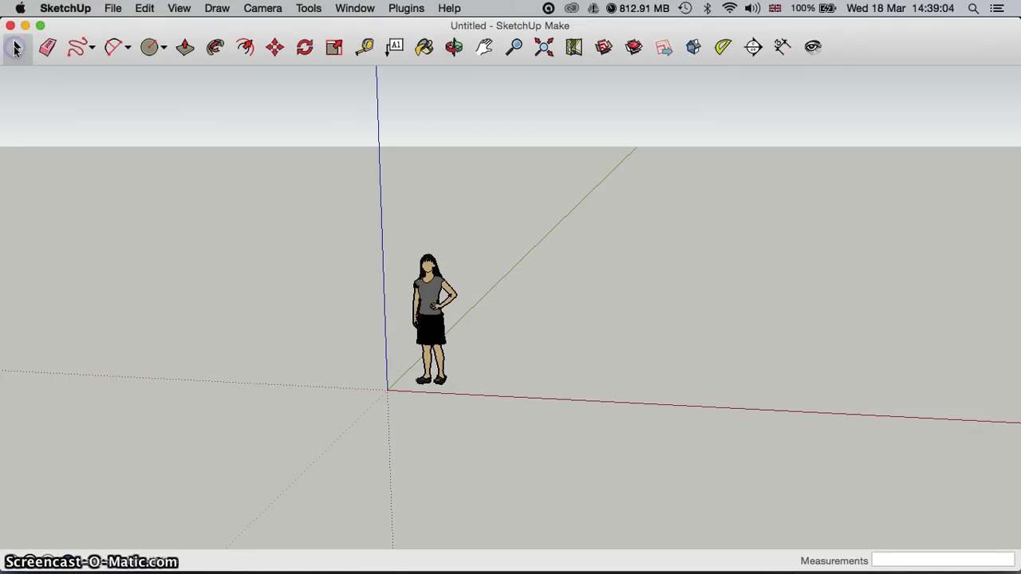
{"action": "left_click", "coordinate": [438, 299]}
{"action": "left_click", "coordinate": [438, 216]}
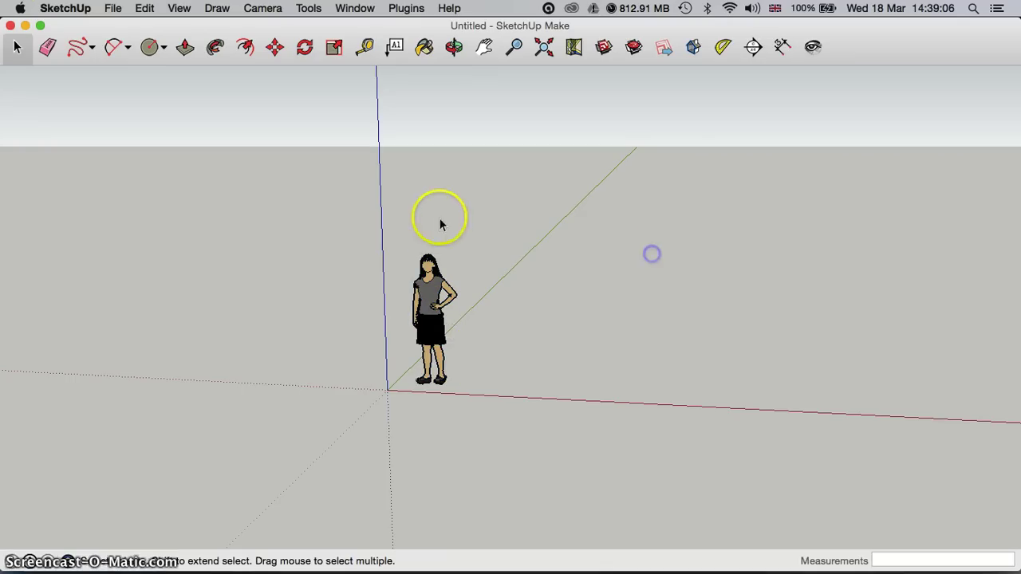
{"action": "left_click", "coordinate": [428, 308]}
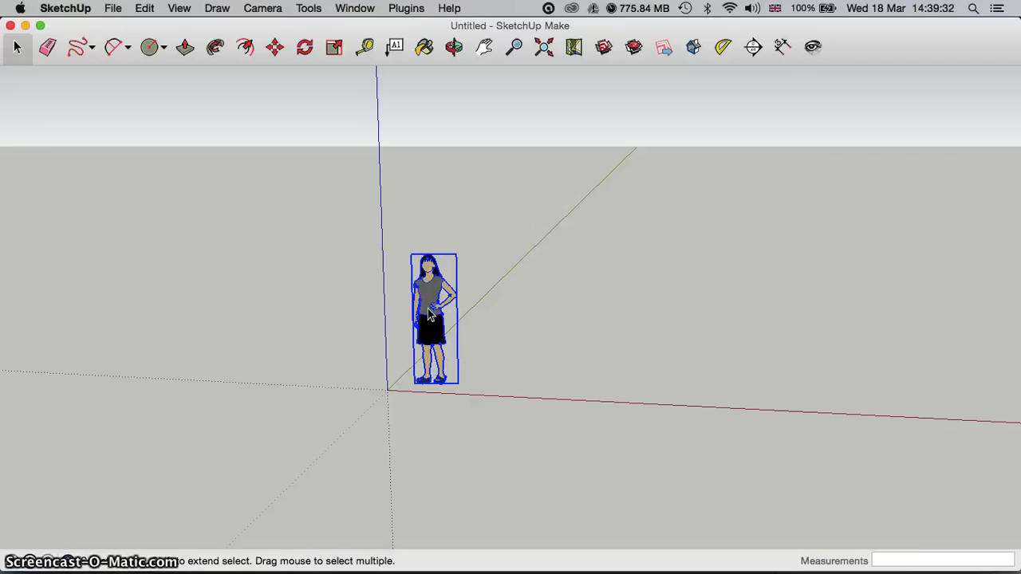
{"action": "key", "text": "Delete"}
{"action": "key", "text": "super+z"}
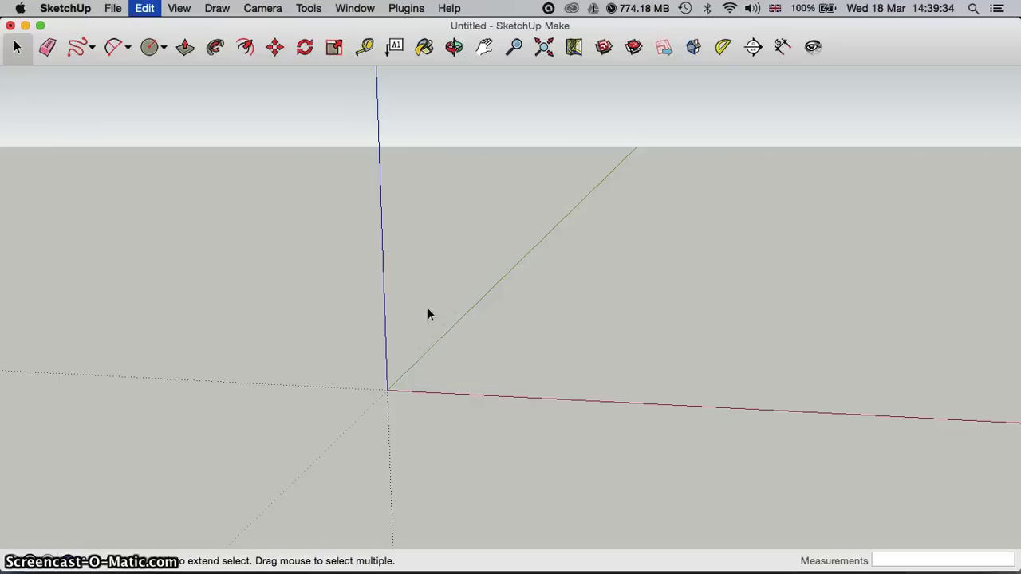
{"action": "left_click", "coordinate": [427, 314]}
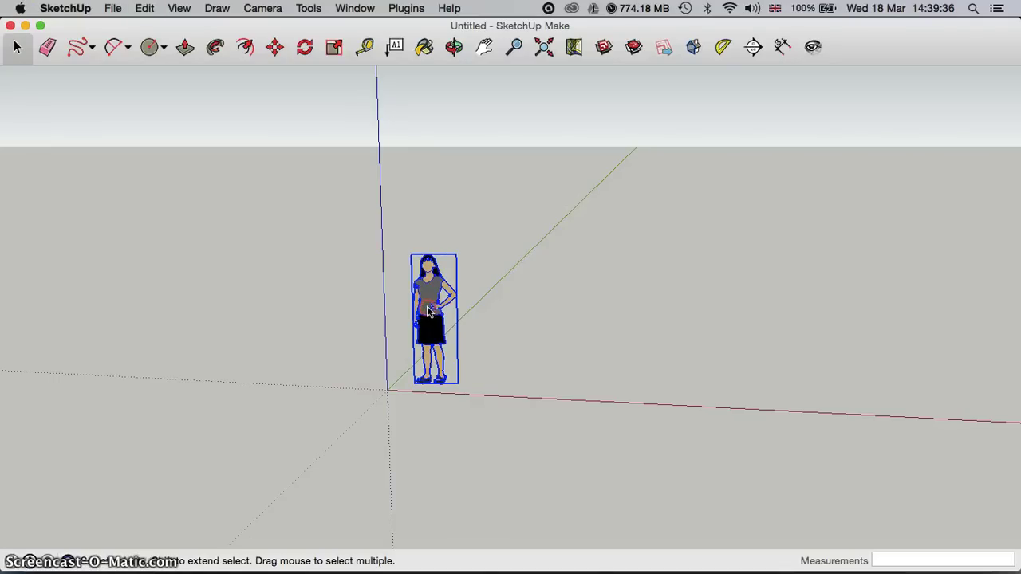
- Erase the standing figure component from the model
{"action": "right_click", "coordinate": [427, 308]}
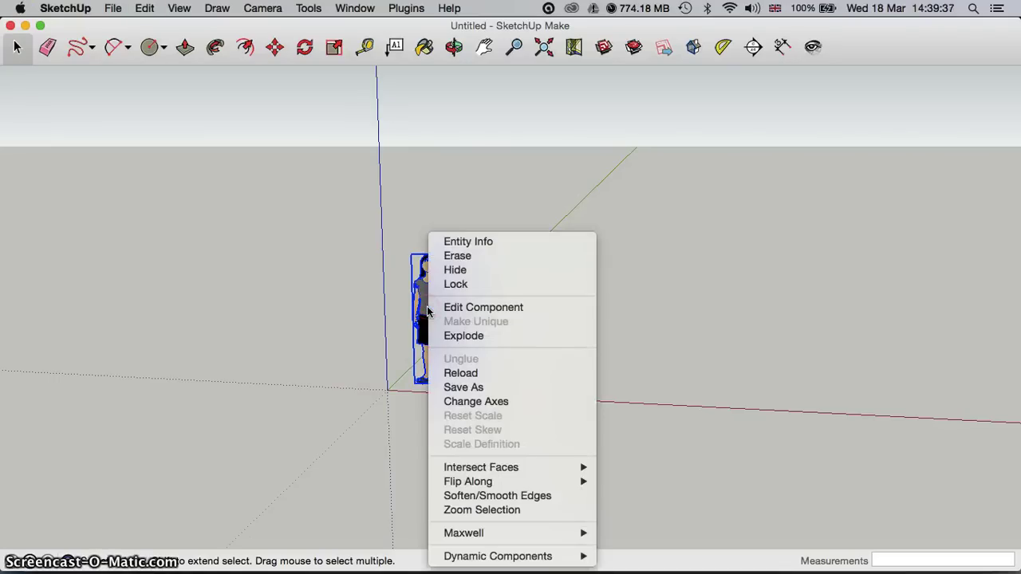
{"action": "left_click", "coordinate": [467, 256]}
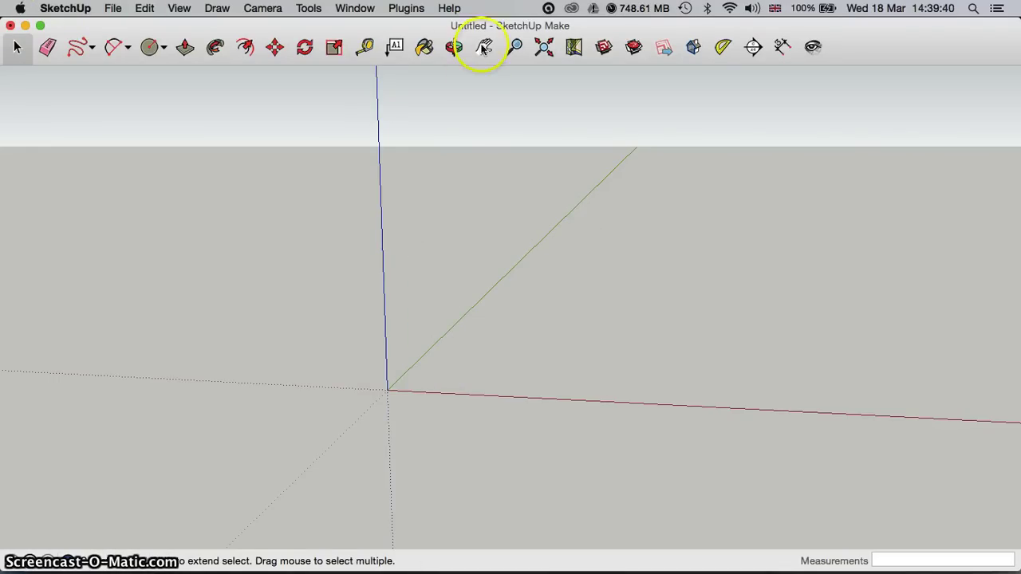
{"action": "left_click", "coordinate": [454, 46]}
{"action": "left_click_drag", "start_coordinate": [487, 299], "coordinate": [454, 311]}
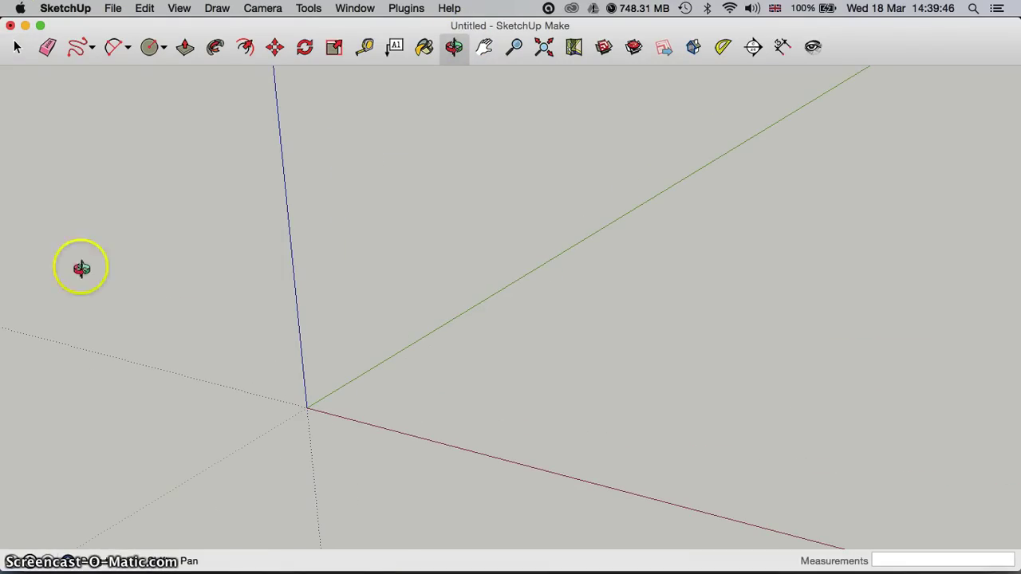
- Switch between the Line and Freehand drawing tools, ending with the Line tool active
{"action": "left_click", "coordinate": [84, 44]}
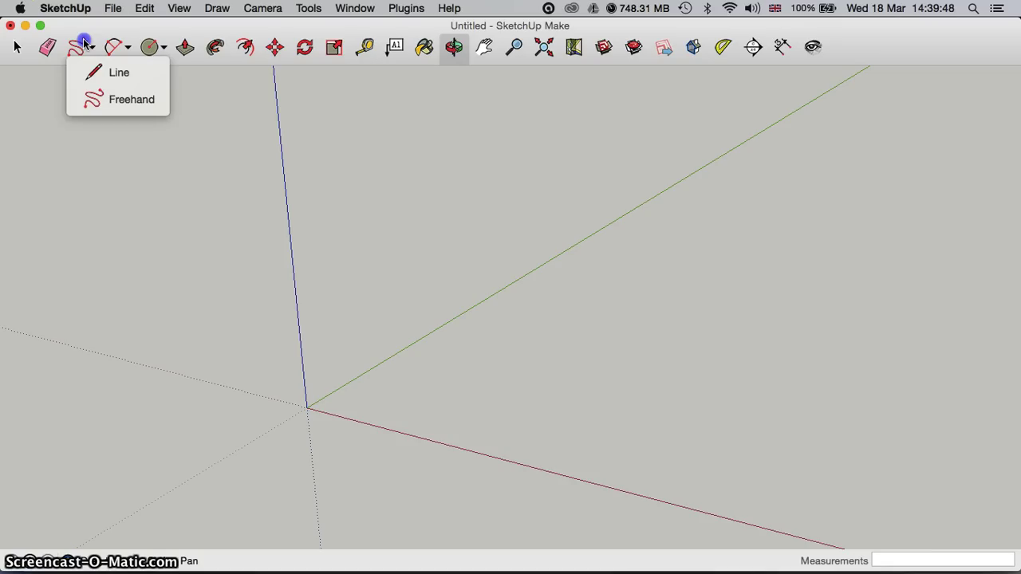
{"action": "left_click_drag", "start_coordinate": [84, 43], "coordinate": [112, 72]}
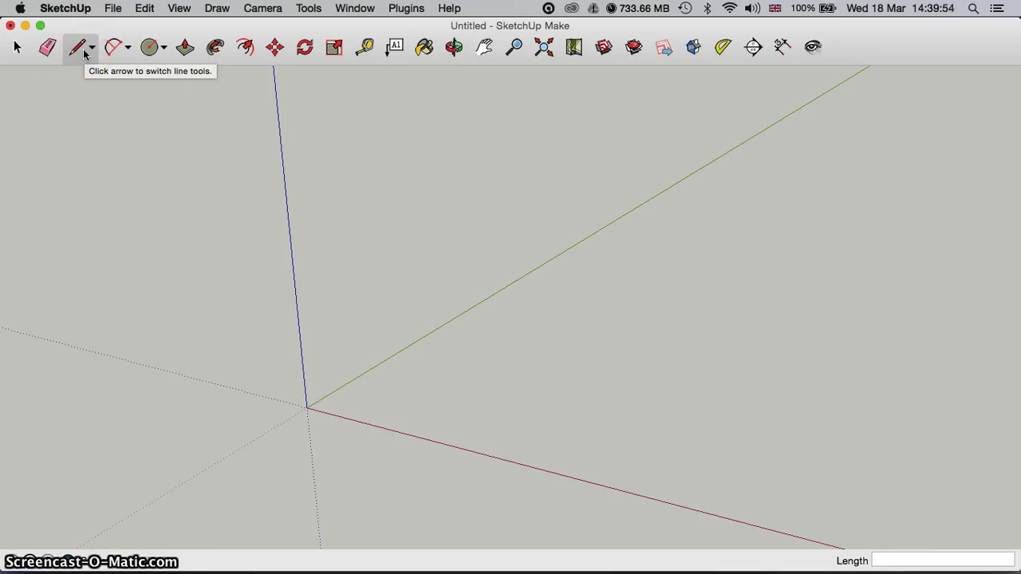
{"action": "left_click", "coordinate": [84, 51]}
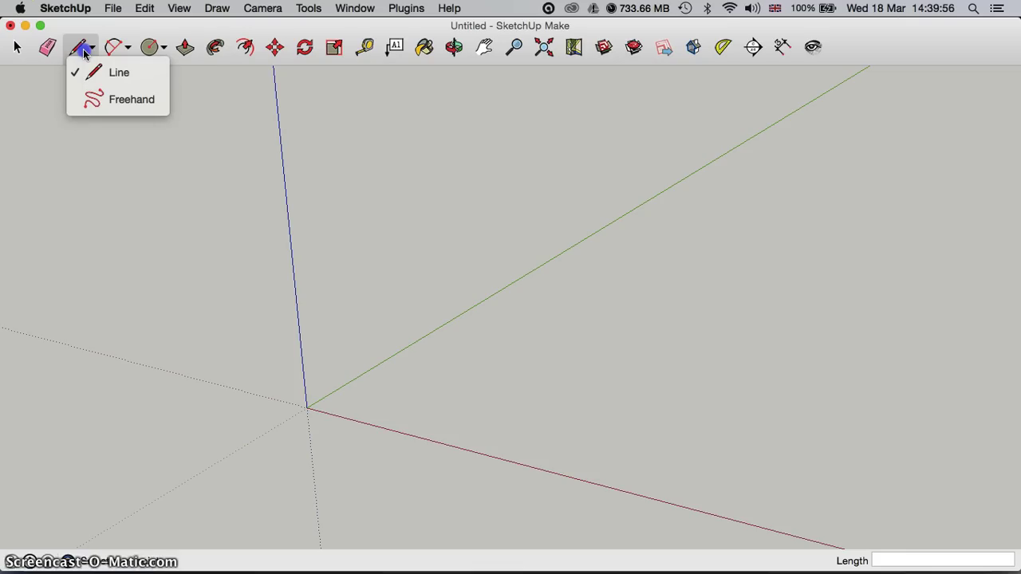
{"action": "left_click", "coordinate": [94, 98]}
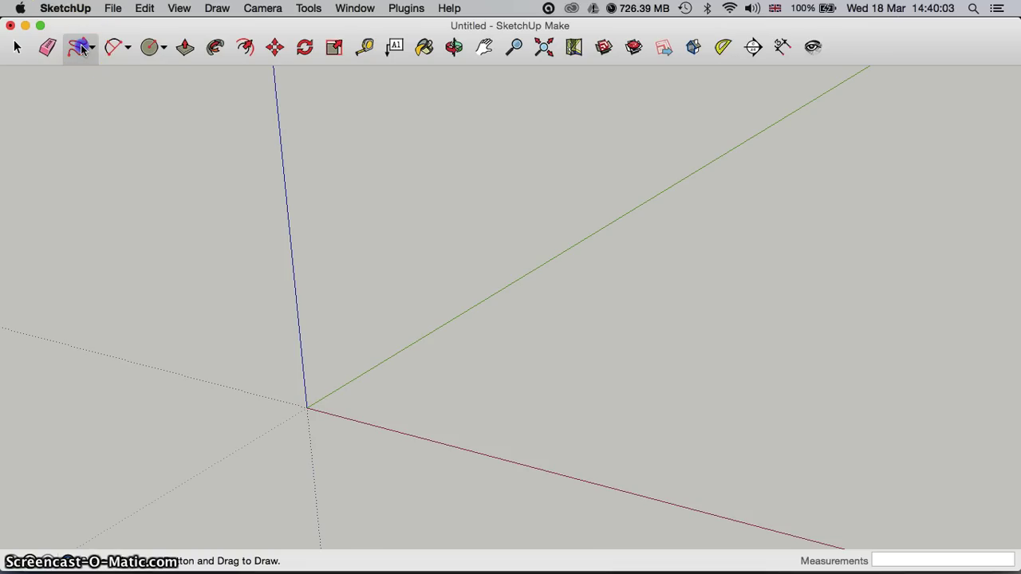
{"action": "left_click", "coordinate": [84, 49]}
{"action": "left_click", "coordinate": [96, 72]}
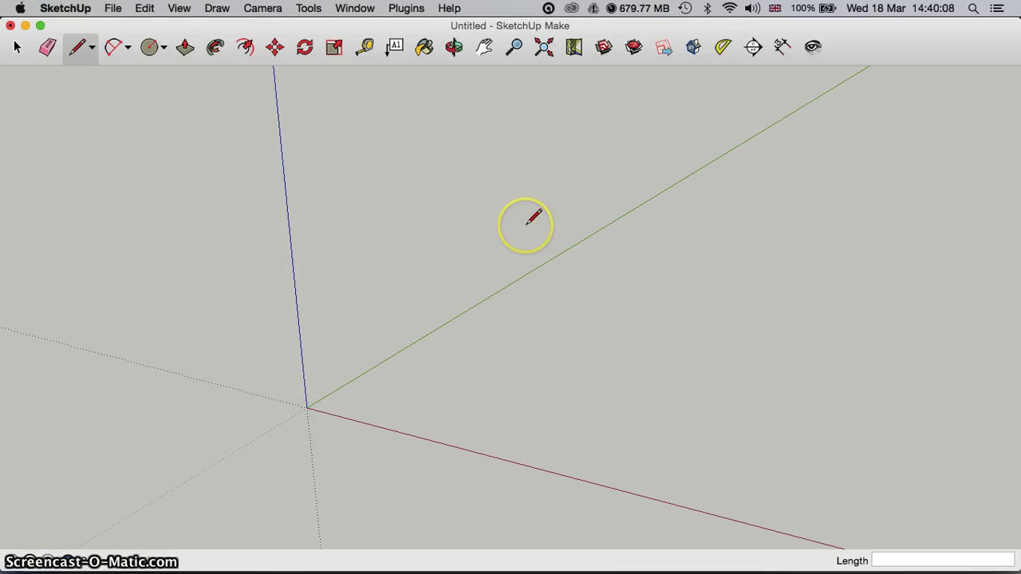
- Sketch a line about 2600 mm long from the origin along the green axis, abandon the following segment and undo the line
{"action": "left_click", "coordinate": [306, 408]}
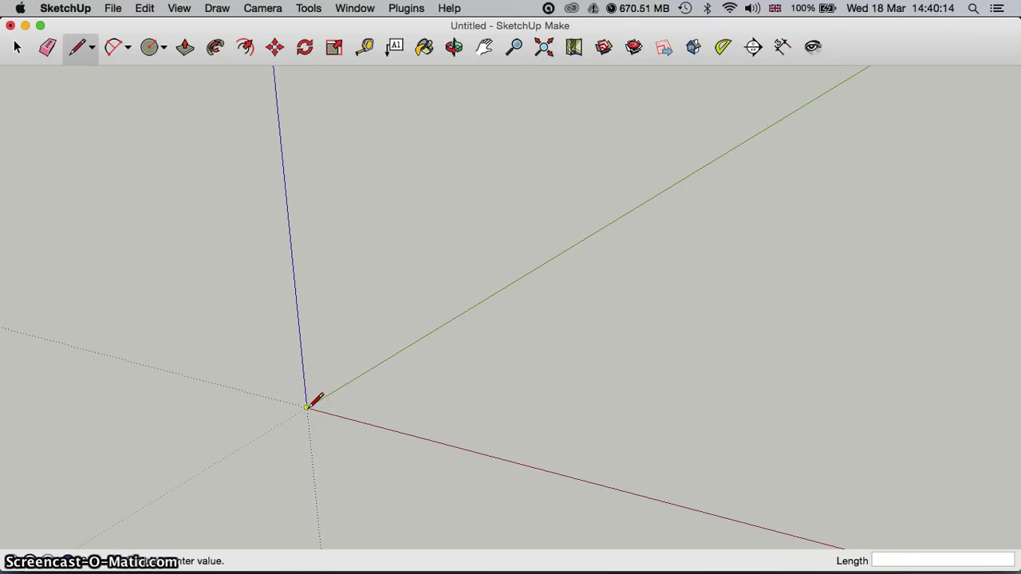
{"action": "mouse_move", "coordinate": [307, 407]}
{"action": "left_mouse_down"}
{"action": "mouse_move", "coordinate": [337, 291]}
{"action": "mouse_move", "coordinate": [481, 297]}
{"action": "mouse_move", "coordinate": [607, 424]}
{"action": "mouse_move", "coordinate": [391, 223]}
{"action": "mouse_move", "coordinate": [292, 231]}
{"action": "mouse_move", "coordinate": [410, 431]}
{"action": "mouse_move", "coordinate": [164, 454]}
{"action": "mouse_move", "coordinate": [148, 351]}
{"action": "mouse_move", "coordinate": [372, 264]}
{"action": "mouse_move", "coordinate": [569, 413]}
{"action": "mouse_move", "coordinate": [465, 481]}
{"action": "mouse_move", "coordinate": [453, 391]}
{"action": "mouse_move", "coordinate": [374, 296]}
{"action": "mouse_move", "coordinate": [303, 237]}
{"action": "left_mouse_up"}
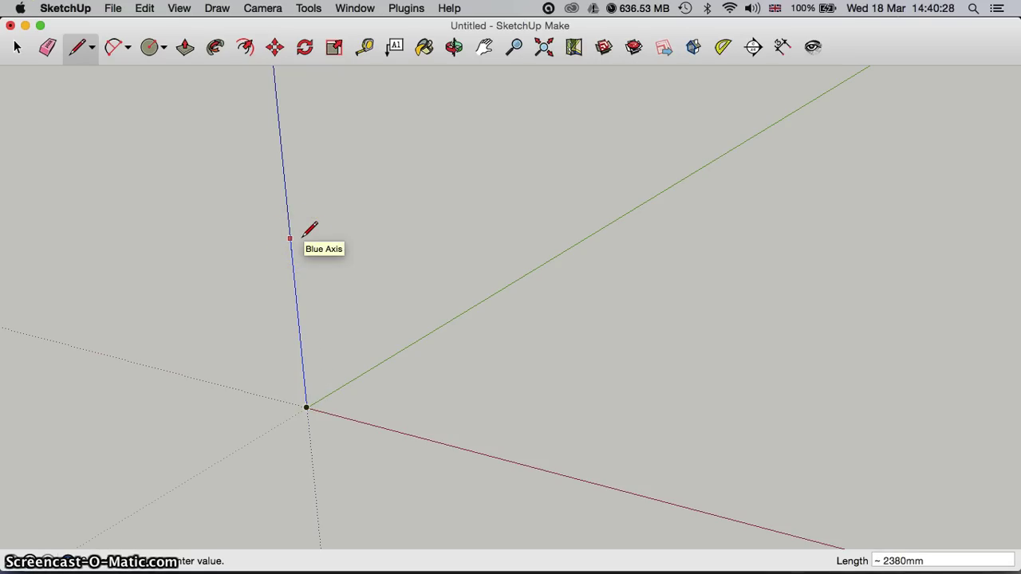
{"action": "left_click_drag", "start_coordinate": [304, 237], "coordinate": [424, 326]}
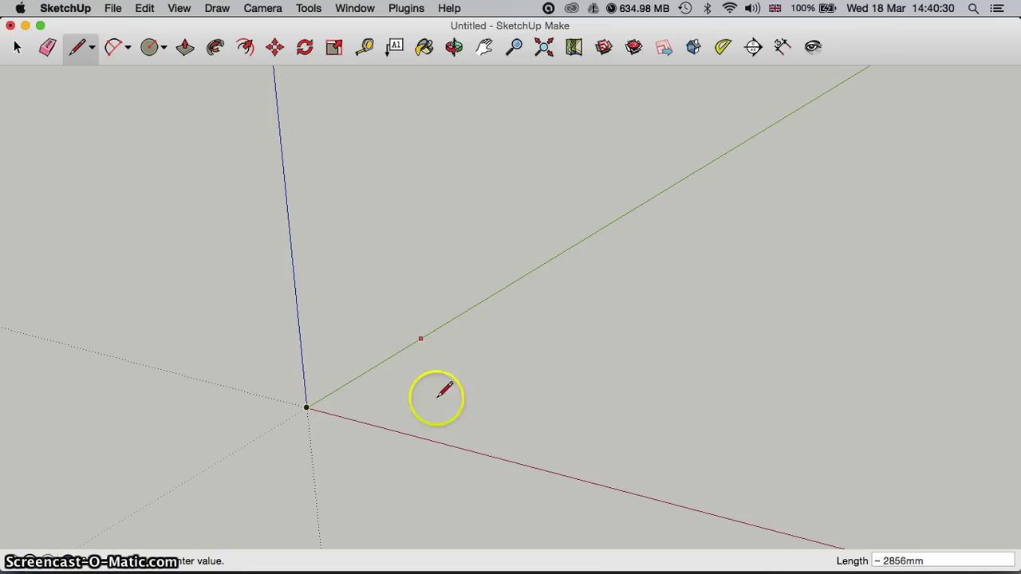
{"action": "left_click", "coordinate": [418, 338]}
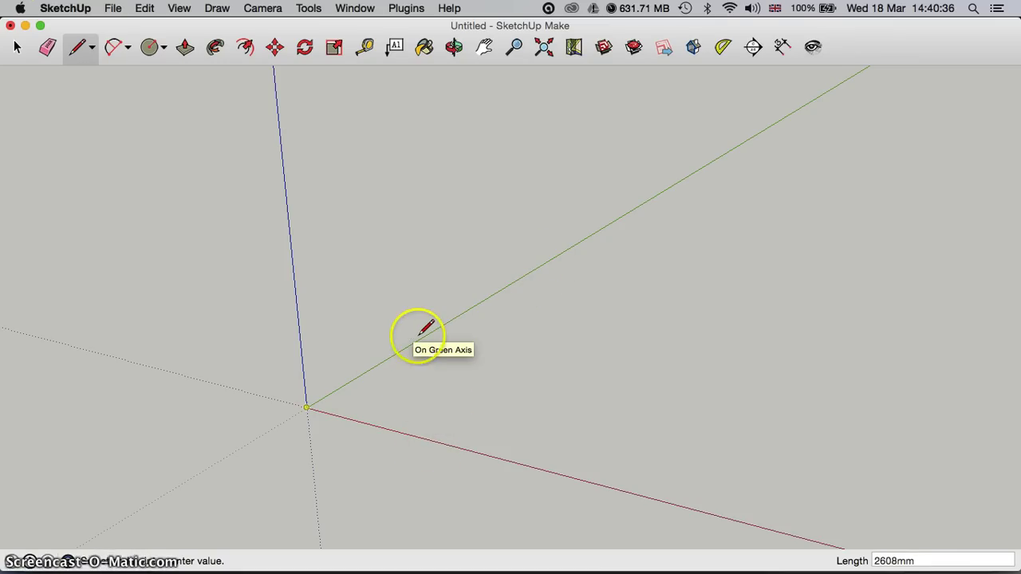
{"action": "left_click_drag", "start_coordinate": [770, 520], "coordinate": [777, 463]}
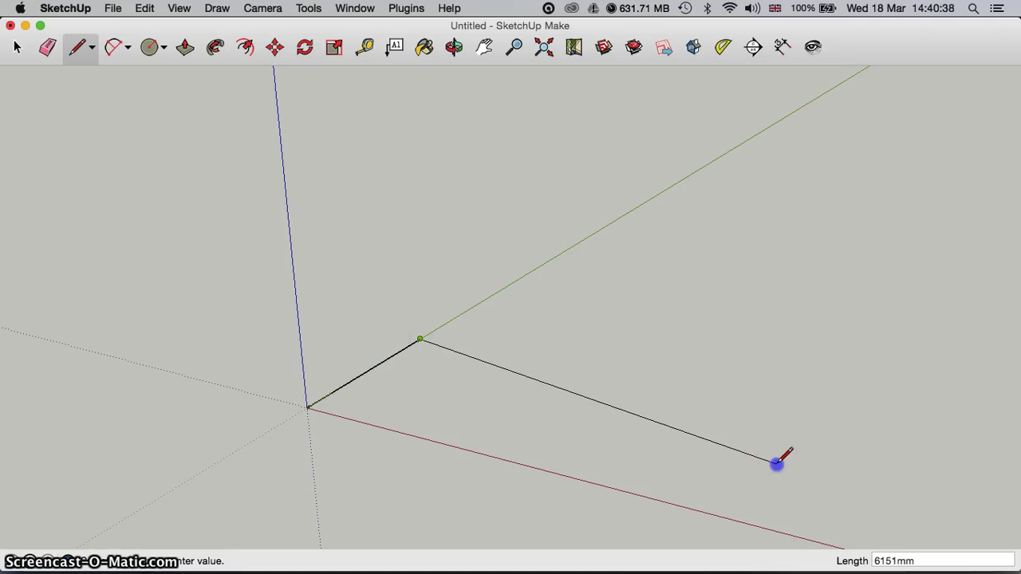
{"action": "key", "text": "Escape"}
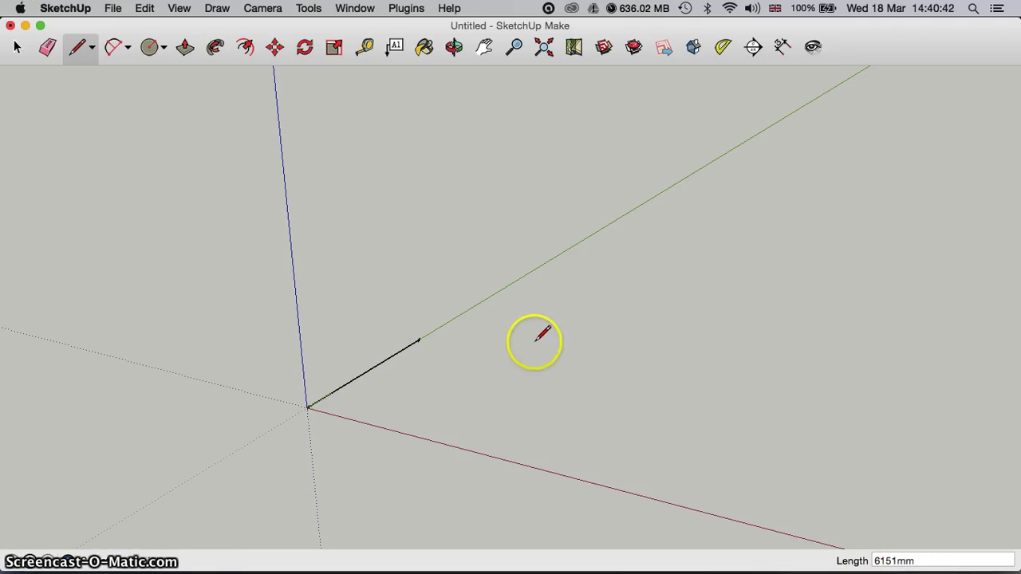
{"action": "key", "text": "super+z"}
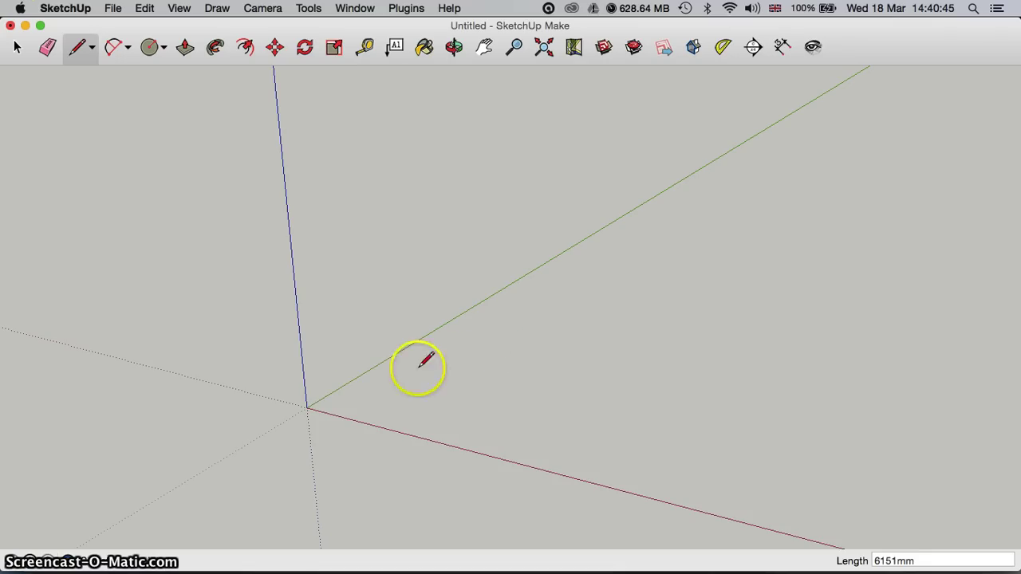
- Draw a 3000 mm line from the origin along the green axis
{"action": "left_click", "coordinate": [307, 407]}
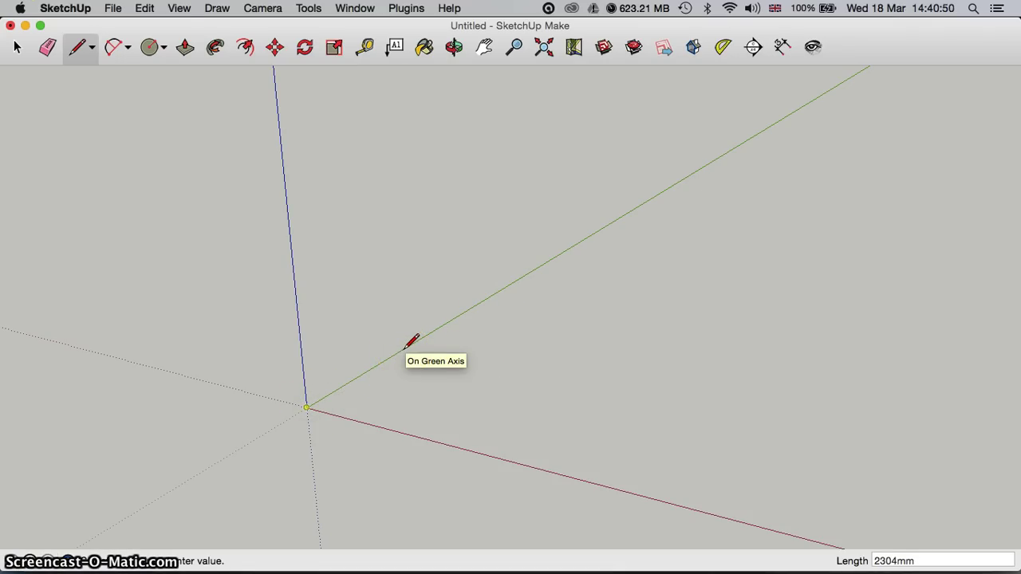
{"action": "left_click_drag", "start_coordinate": [412, 341], "coordinate": [445, 327]}
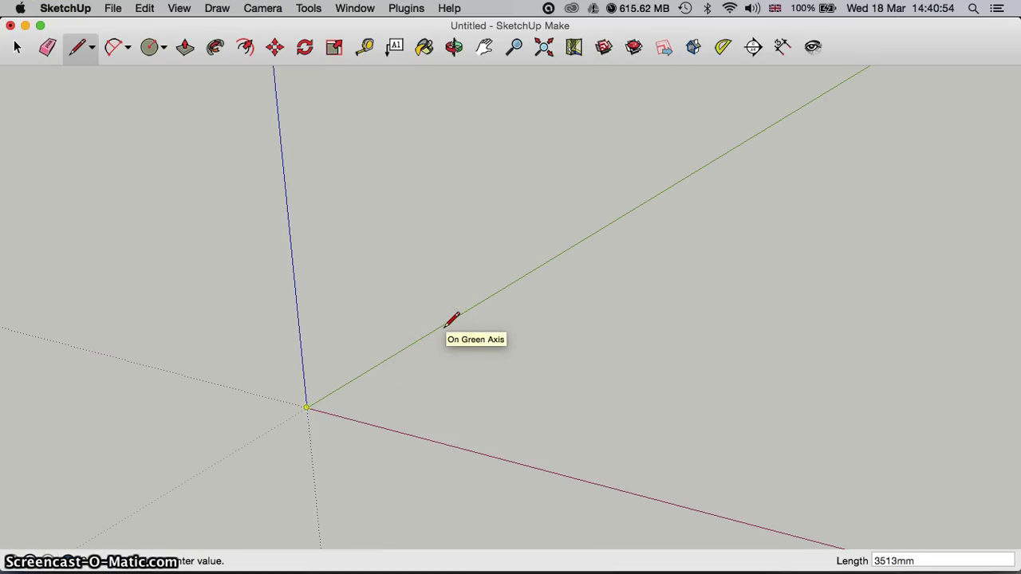
{"action": "type", "text": "3"}
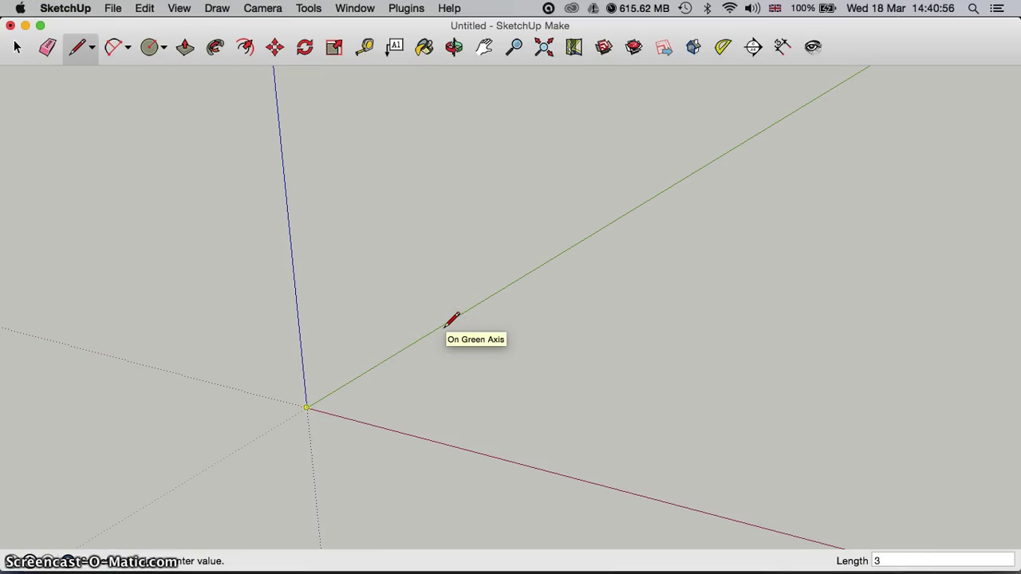
{"action": "type", "text": "000"}
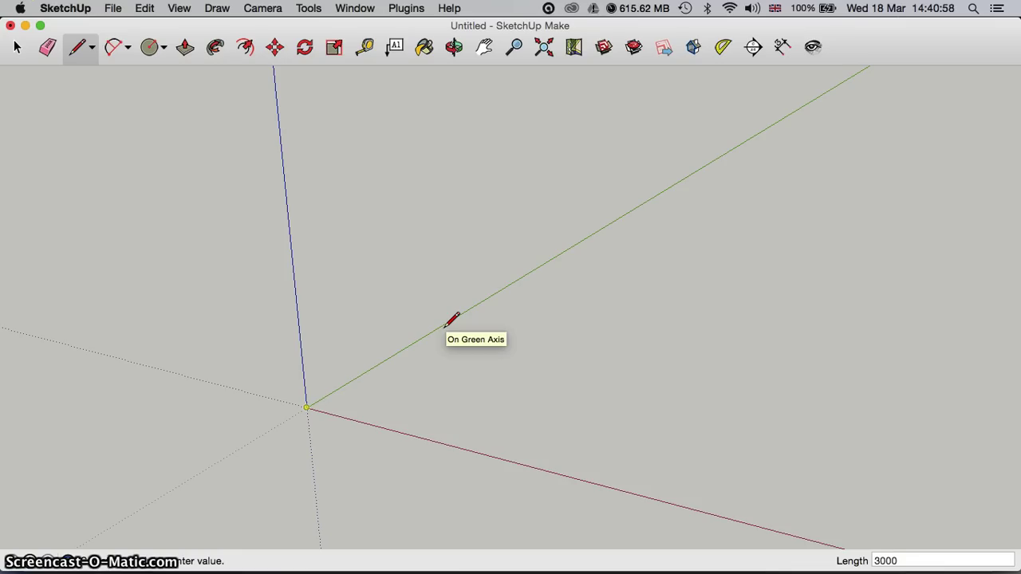
{"action": "key", "text": "Return"}
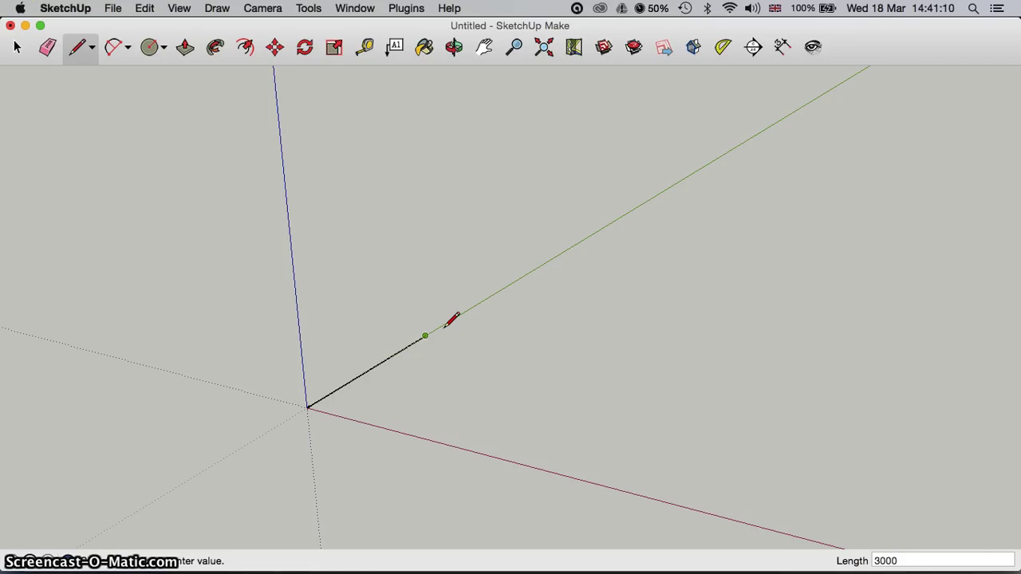
- Continue with a 2000 mm edge parallel to the red axis and close the outline into a rectangular face at the origin
{"action": "left_click_drag", "start_coordinate": [444, 330], "coordinate": [536, 358]}
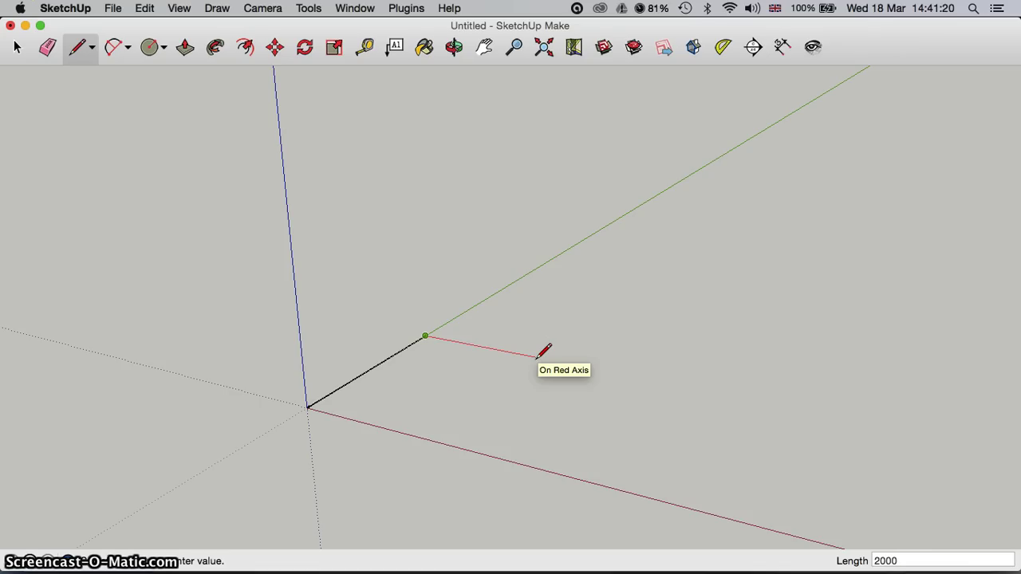
{"action": "key", "text": "Return"}
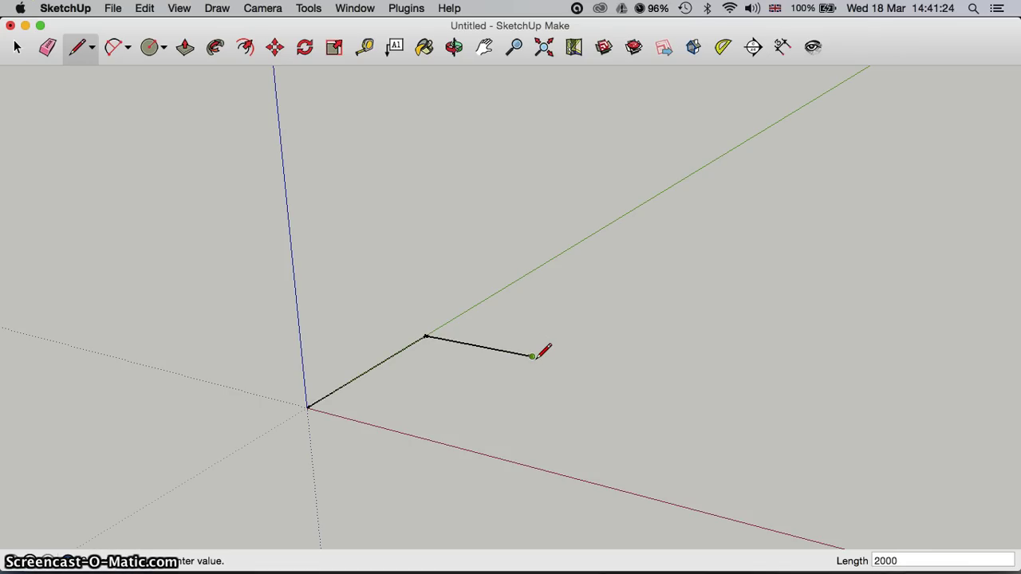
{"action": "left_click_drag", "start_coordinate": [533, 357], "coordinate": [487, 403]}
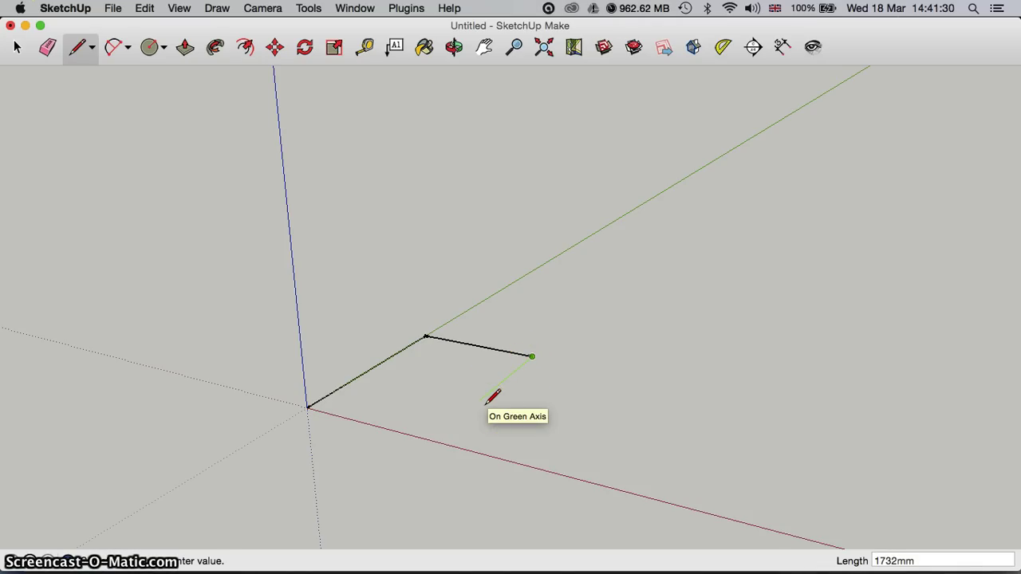
{"action": "mouse_move", "coordinate": [308, 407]}
{"action": "left_mouse_down"}
{"action": "mouse_move", "coordinate": [401, 426]}
{"action": "mouse_move", "coordinate": [488, 410]}
{"action": "mouse_move", "coordinate": [431, 439]}
{"action": "mouse_move", "coordinate": [433, 402]}
{"action": "mouse_move", "coordinate": [308, 407]}
{"action": "left_mouse_up"}
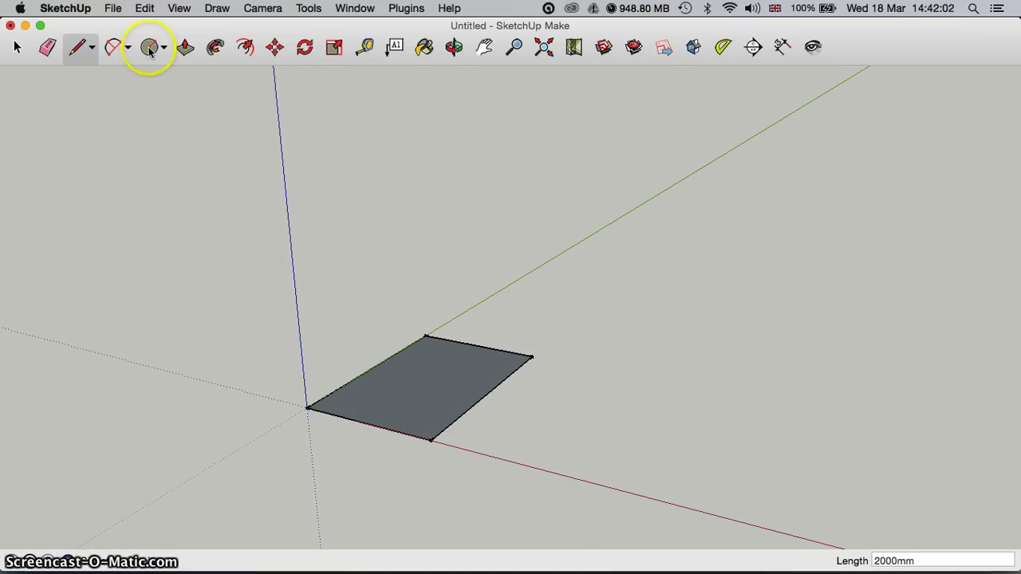
- Sketch a closed irregular Freehand shape on the ground beyond the rectangle and undo it
{"action": "left_click", "coordinate": [91, 50]}
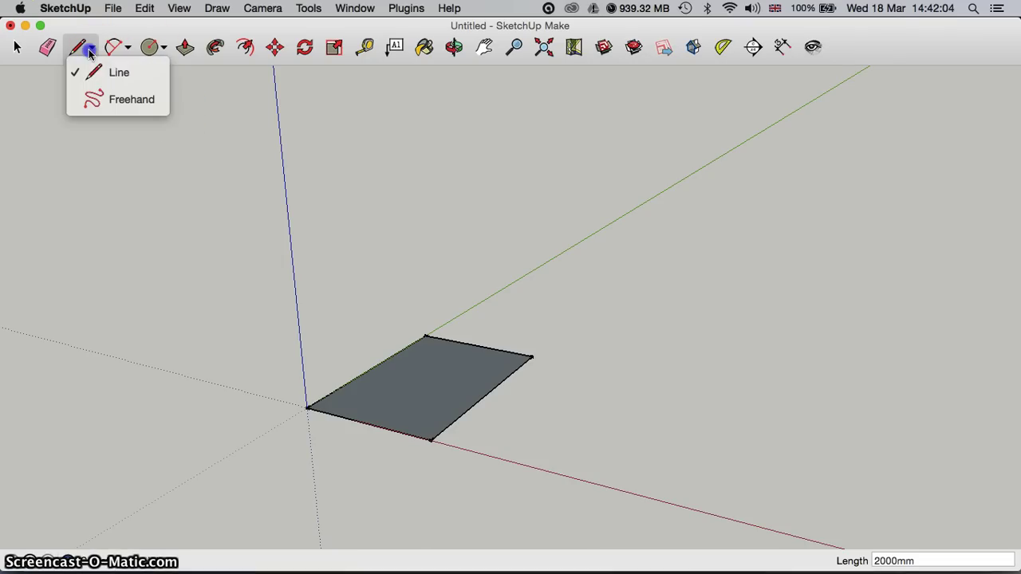
{"action": "left_click", "coordinate": [127, 100]}
{"action": "mouse_move", "coordinate": [650, 267]}
{"action": "left_mouse_down"}
{"action": "mouse_move", "coordinate": [607, 308]}
{"action": "mouse_move", "coordinate": [683, 411]}
{"action": "mouse_move", "coordinate": [721, 342]}
{"action": "mouse_move", "coordinate": [781, 326]}
{"action": "mouse_move", "coordinate": [722, 274]}
{"action": "mouse_move", "coordinate": [713, 239]}
{"action": "mouse_move", "coordinate": [647, 268]}
{"action": "left_mouse_up"}
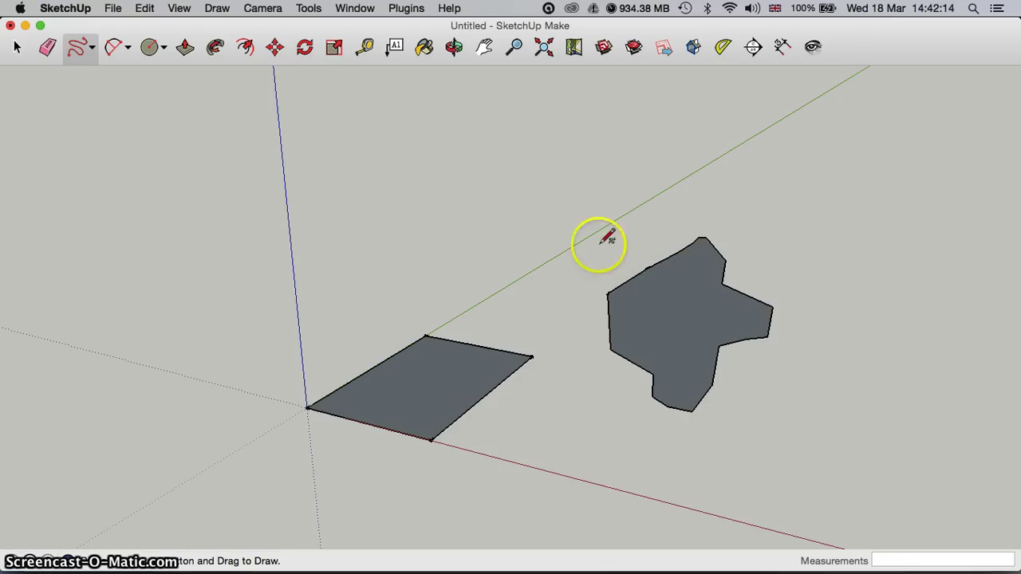
{"action": "left_click", "coordinate": [305, 50]}
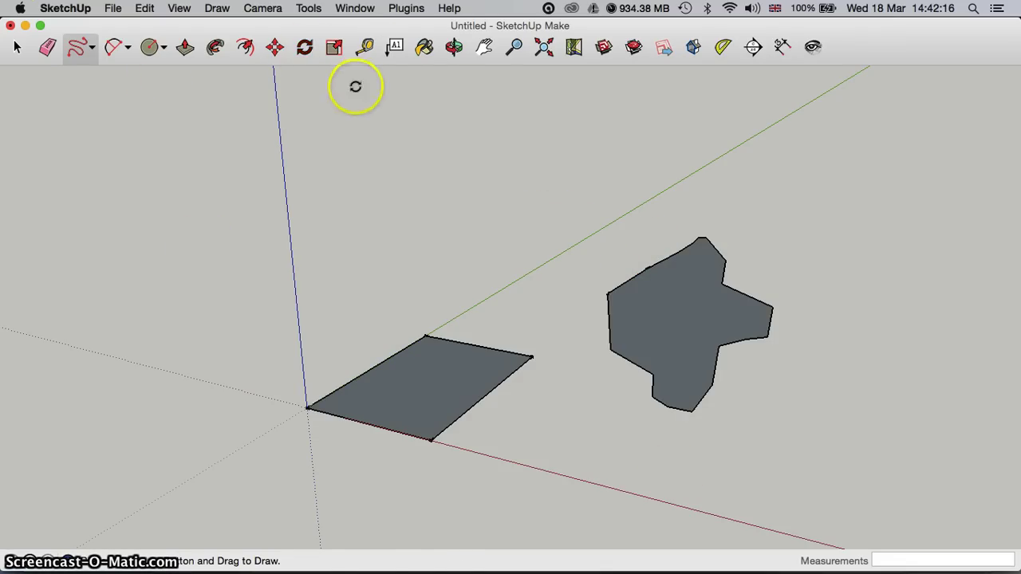
{"action": "left_click", "coordinate": [454, 48]}
{"action": "left_click_drag", "start_coordinate": [661, 319], "coordinate": [669, 378]}
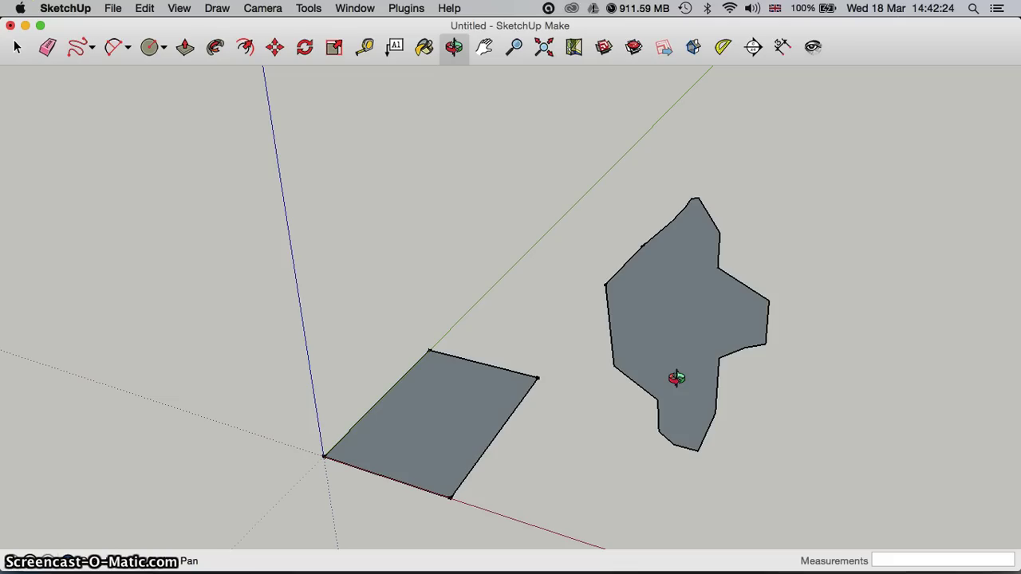
{"action": "key", "text": "super+z"}
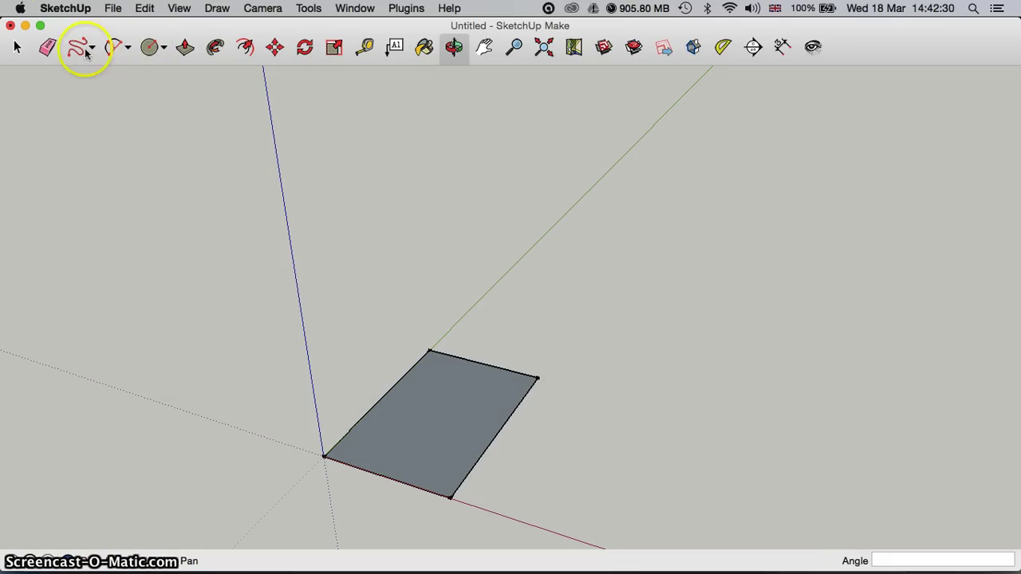
- Draw a 2000 by 3000 mm rectangle with the Rectangle tool, starting on the green axis beyond the first rectangle
{"action": "left_click", "coordinate": [153, 52]}
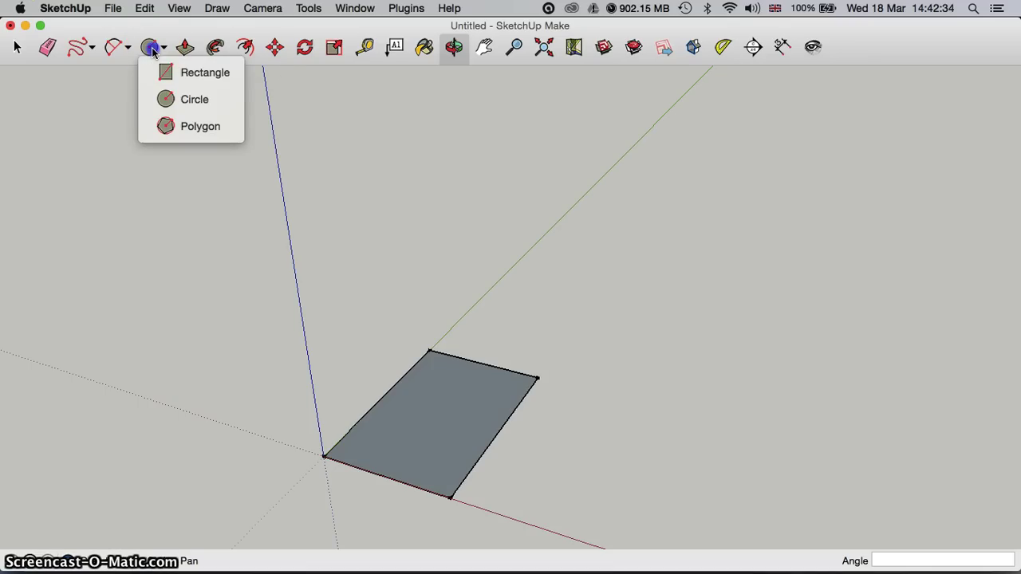
{"action": "left_click", "coordinate": [204, 76]}
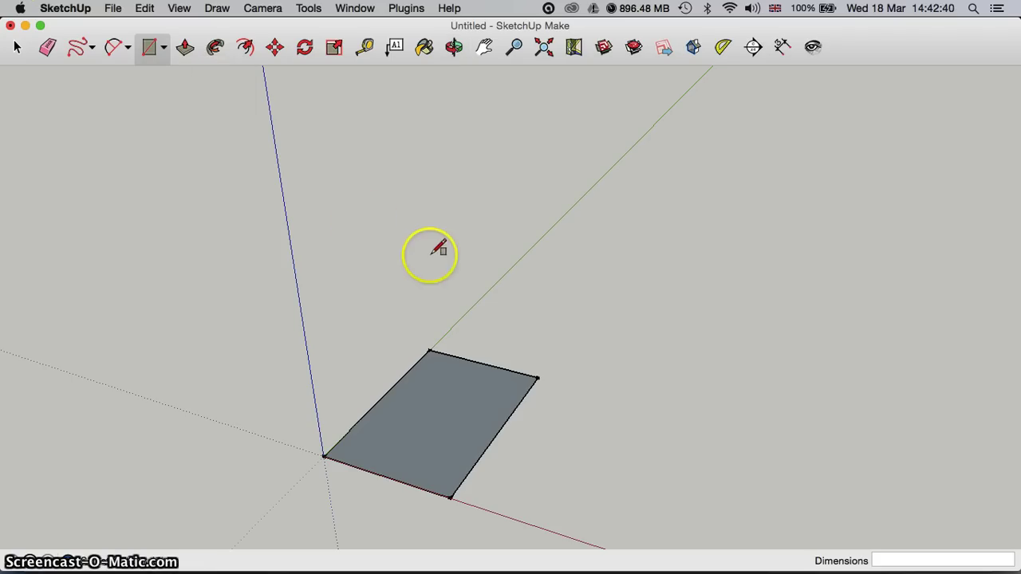
{"action": "left_click", "coordinate": [476, 303]}
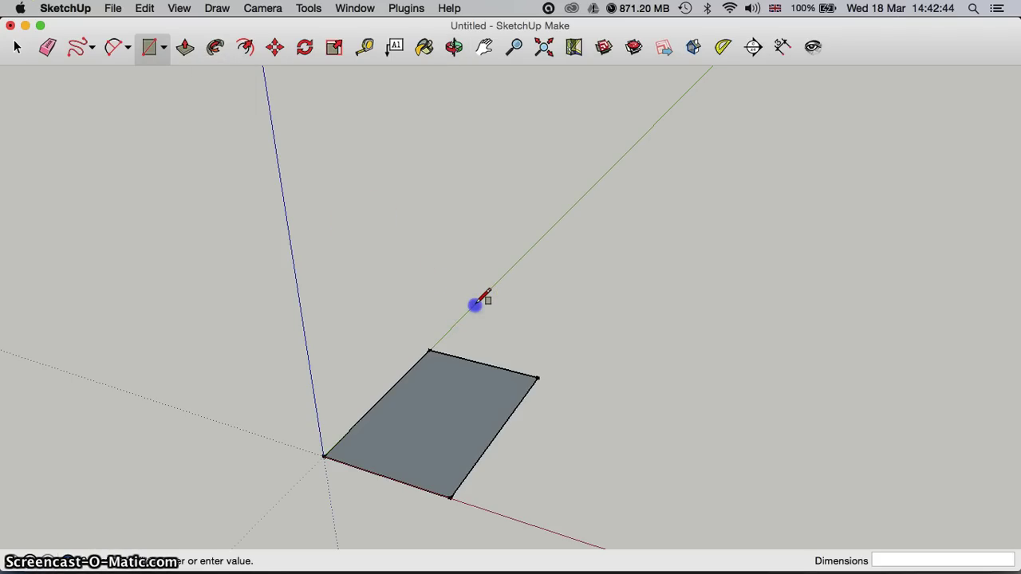
{"action": "mouse_move", "coordinate": [476, 304]}
{"action": "left_mouse_down"}
{"action": "mouse_move", "coordinate": [522, 328]}
{"action": "mouse_move", "coordinate": [629, 308]}
{"action": "mouse_move", "coordinate": [651, 221]}
{"action": "mouse_move", "coordinate": [659, 230]}
{"action": "mouse_move", "coordinate": [633, 279]}
{"action": "mouse_move", "coordinate": [647, 251]}
{"action": "mouse_move", "coordinate": [611, 262]}
{"action": "mouse_move", "coordinate": [595, 285]}
{"action": "mouse_move", "coordinate": [599, 319]}
{"action": "mouse_move", "coordinate": [625, 276]}
{"action": "mouse_move", "coordinate": [627, 287]}
{"action": "mouse_move", "coordinate": [620, 279]}
{"action": "left_mouse_up"}
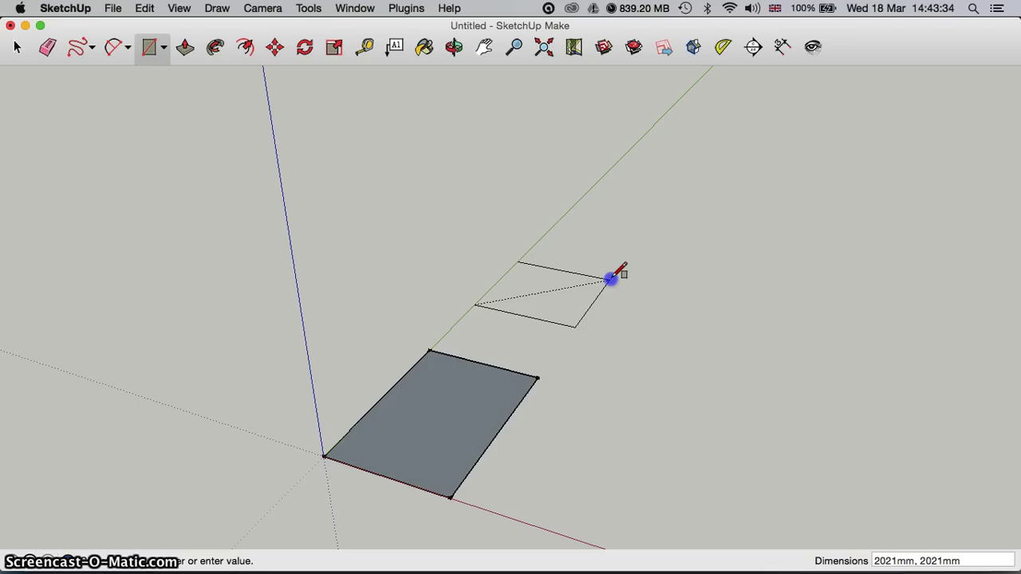
{"action": "type", "text": "2000, 3000"}
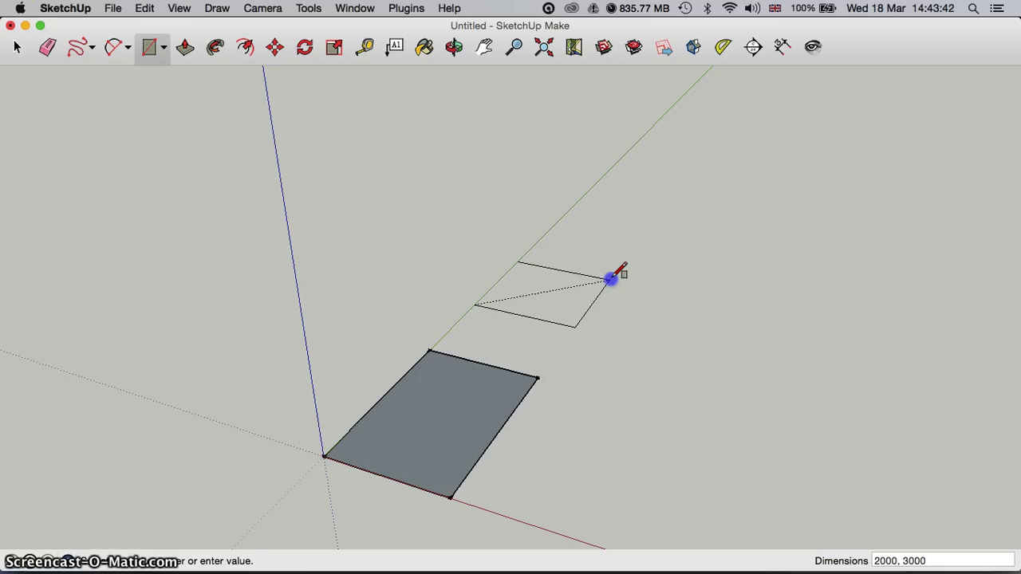
{"action": "key", "text": "Return"}
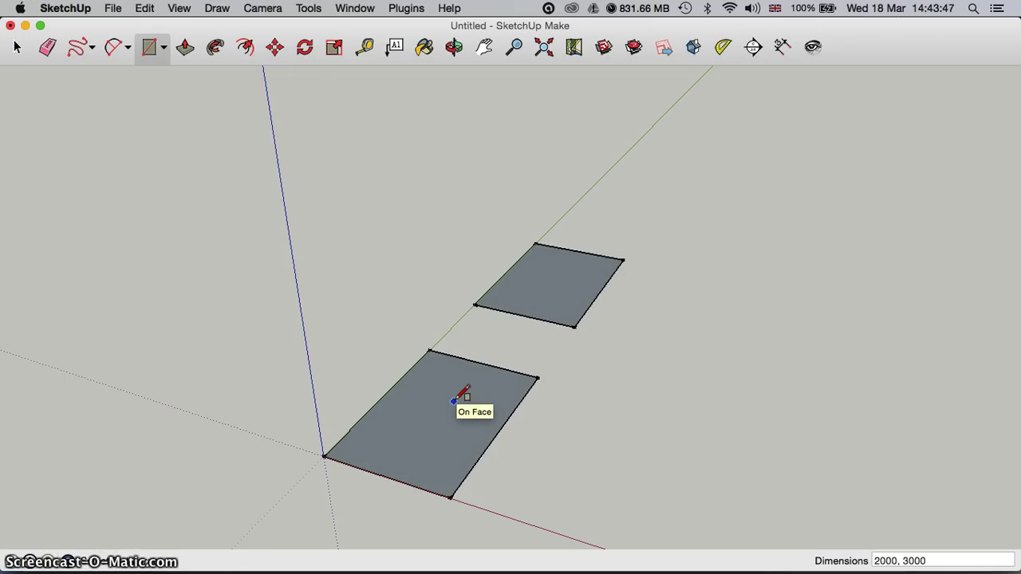
- Undo the rectangle drawn with the Rectangle tool on the green axis beyond the first rectangle
{"action": "left_click", "coordinate": [396, 27]}
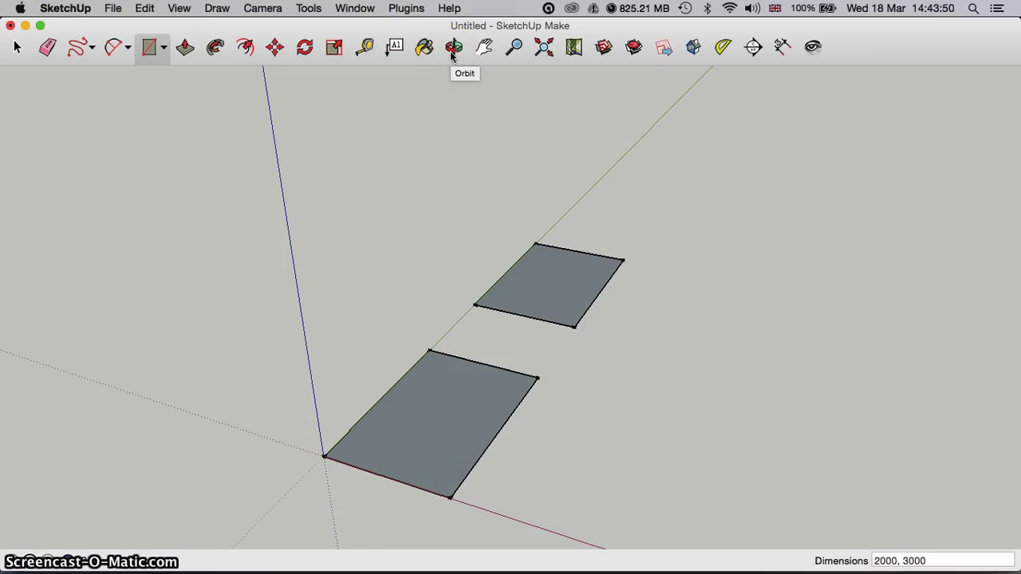
{"action": "key", "text": "super+z"}
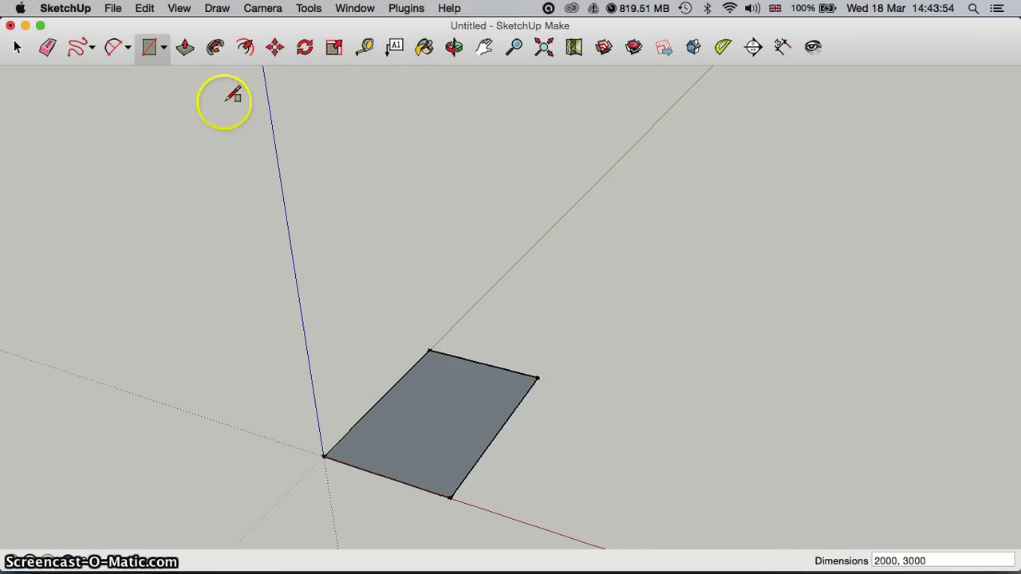
- Draw a freely sized circle with the Circle tool on the ground beyond the rectangle and undo it
{"action": "left_click", "coordinate": [164, 53]}
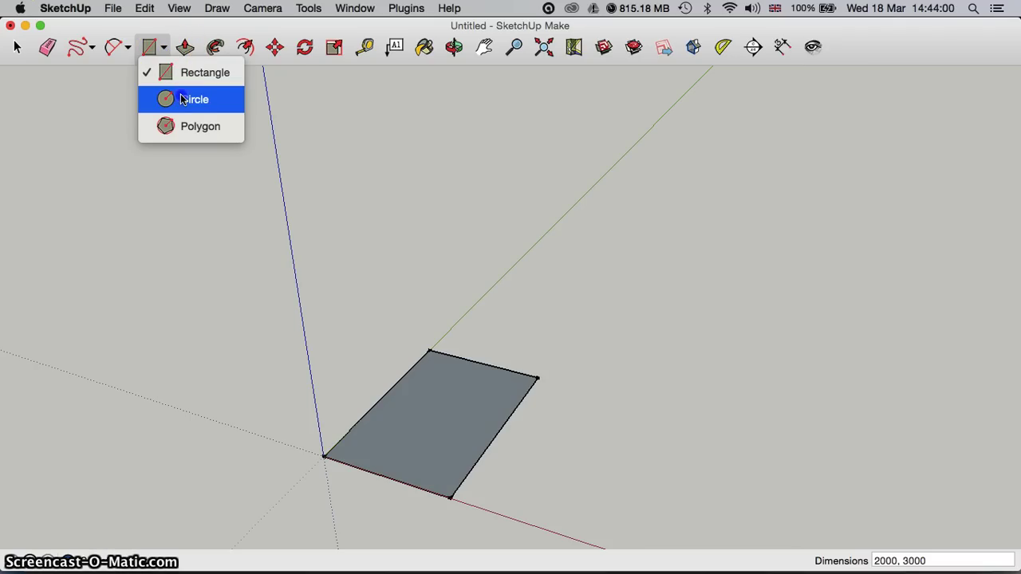
{"action": "left_click", "coordinate": [182, 99]}
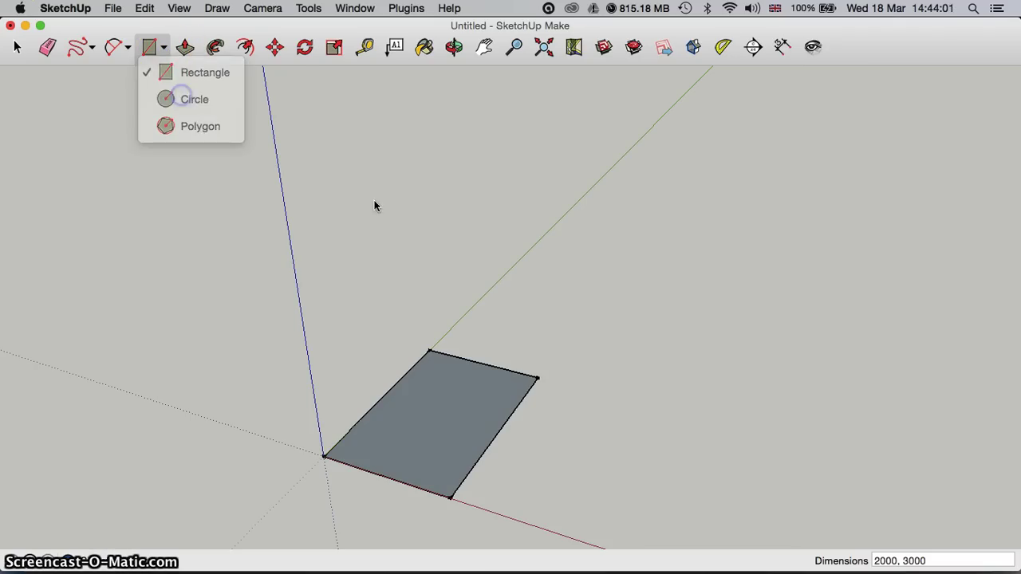
{"action": "left_click", "coordinate": [566, 281]}
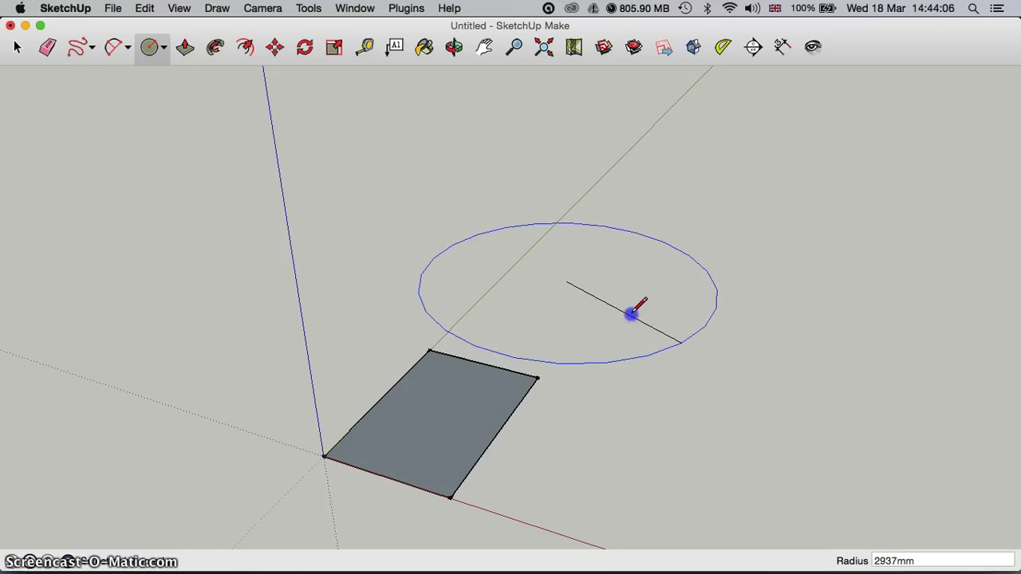
{"action": "left_click", "coordinate": [634, 306]}
{"action": "key", "text": "super+z"}
- Draw a circle with an exact radius of 400 mm on the ground beyond the rectangle and undo it
{"action": "left_click", "coordinate": [582, 279]}
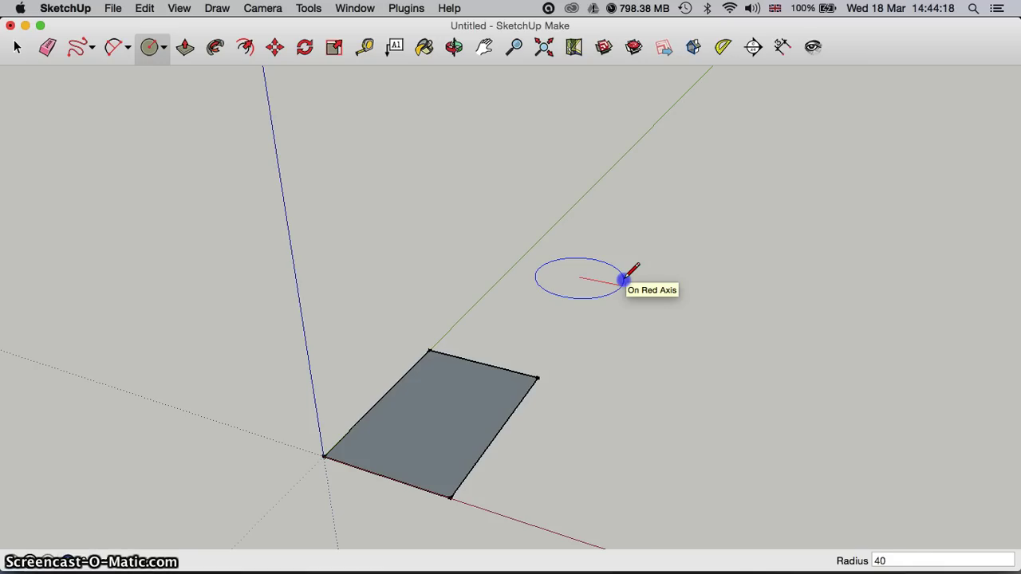
{"action": "key", "text": "Return"}
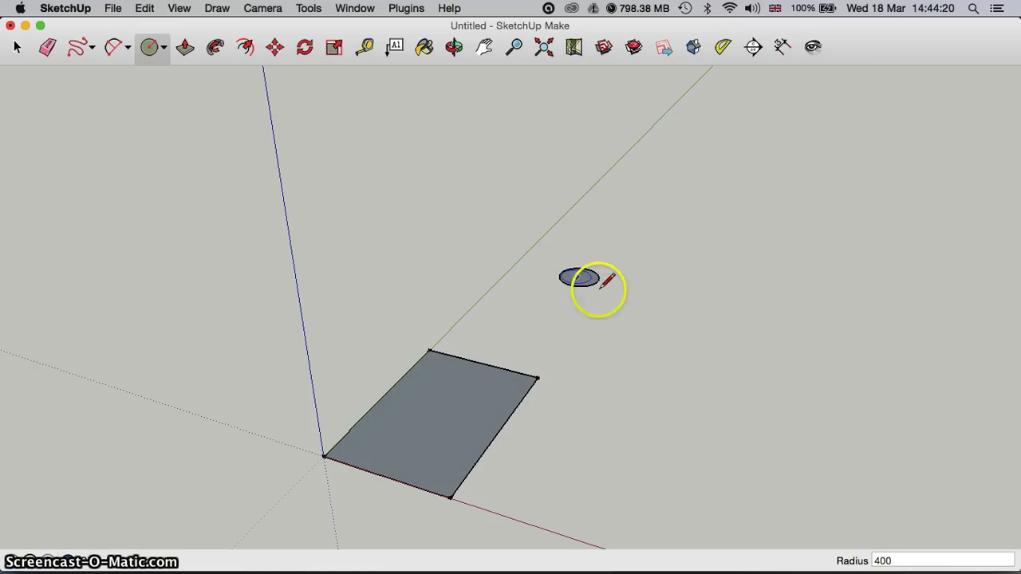
{"action": "key", "text": "super+z"}
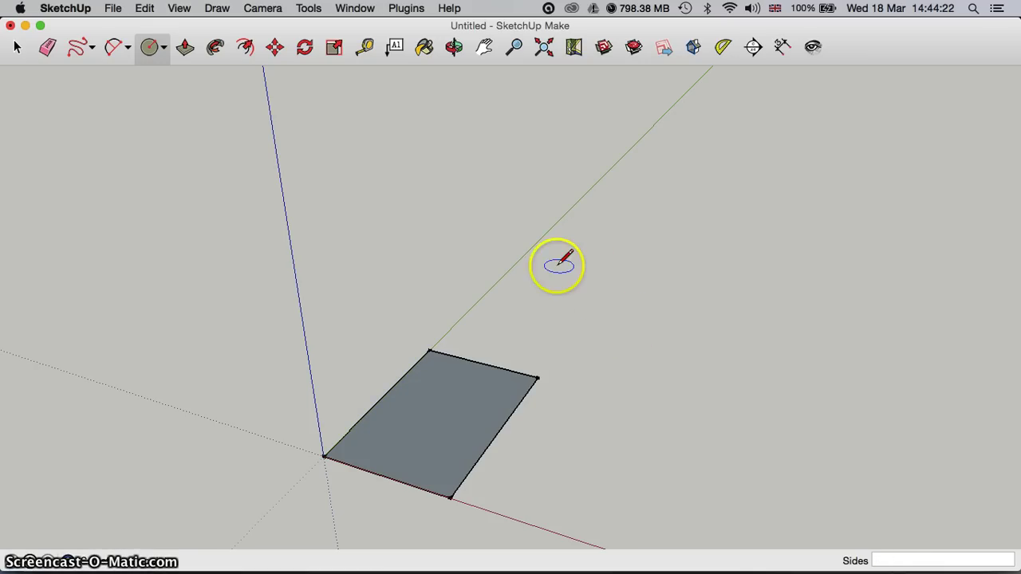
- Try to pull the rectangular face at the origin upward into a box with Push/Pull
{"action": "left_click", "coordinate": [186, 48]}
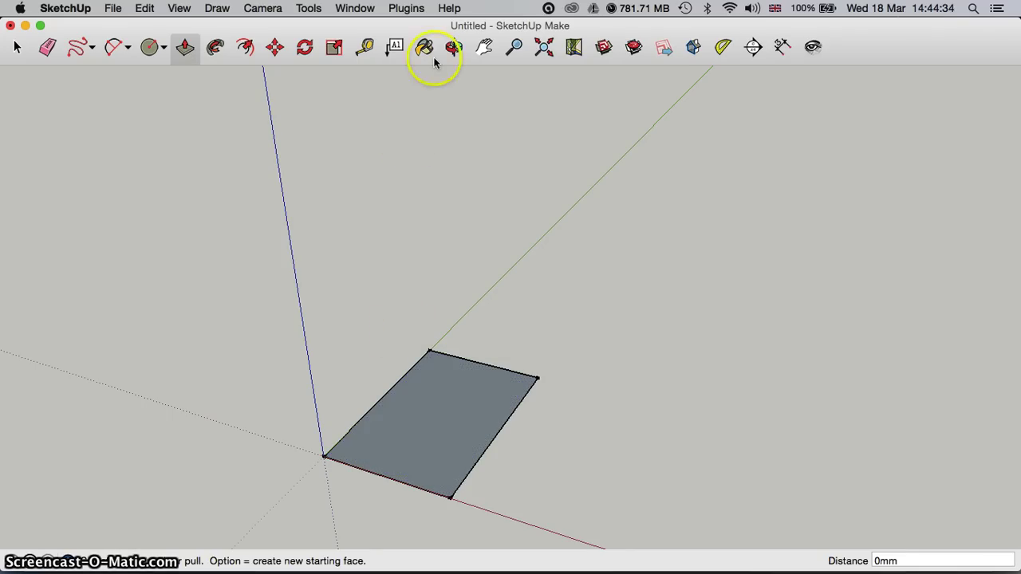
{"action": "middle_click_drag", "start_coordinate": [473, 179], "coordinate": [440, 406]}
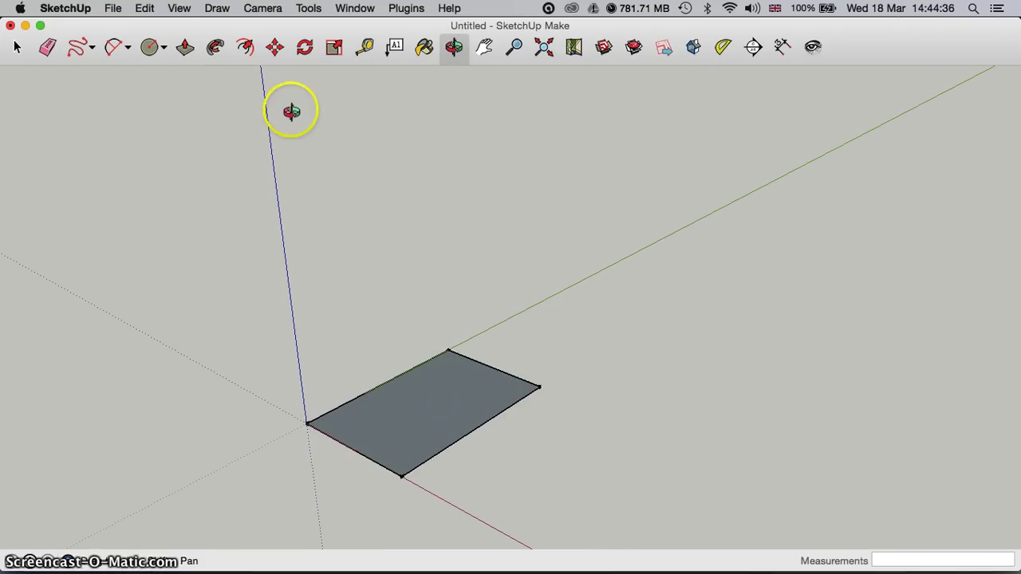
{"action": "left_click", "coordinate": [184, 46]}
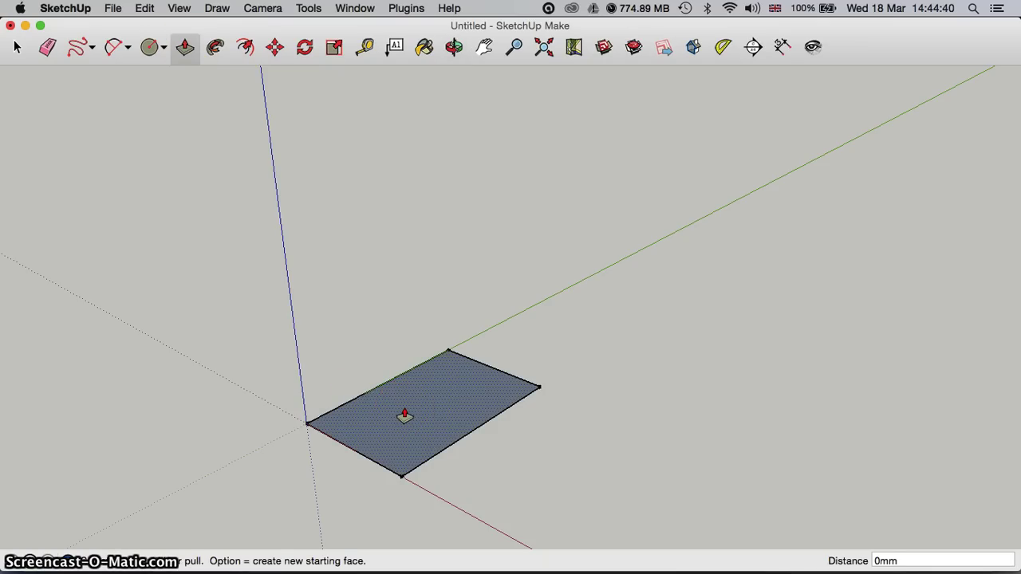
{"action": "left_click", "coordinate": [404, 421]}
{"action": "left_click", "coordinate": [404, 424]}
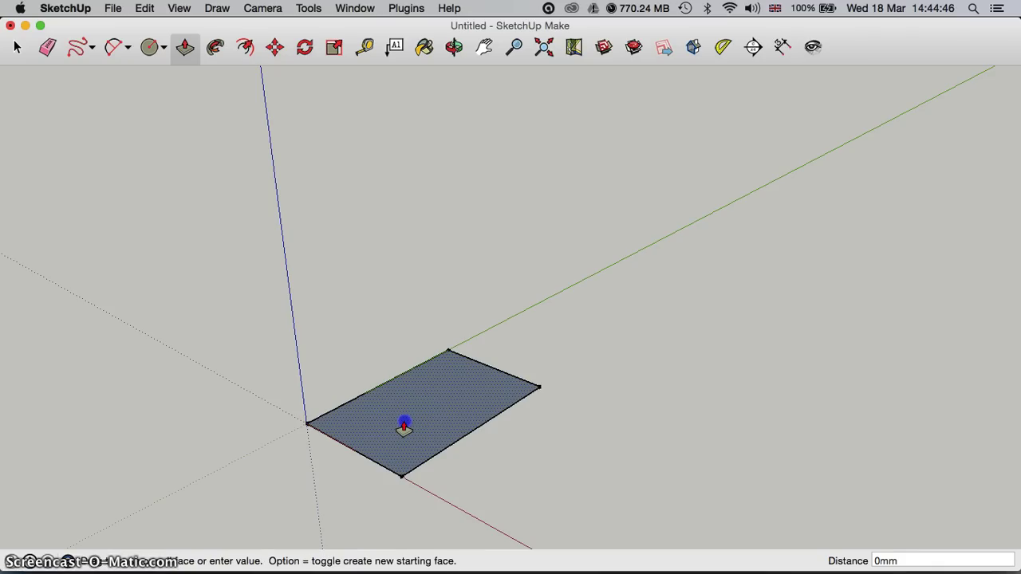
{"action": "left_click_drag", "start_coordinate": [402, 418], "coordinate": [391, 272]}
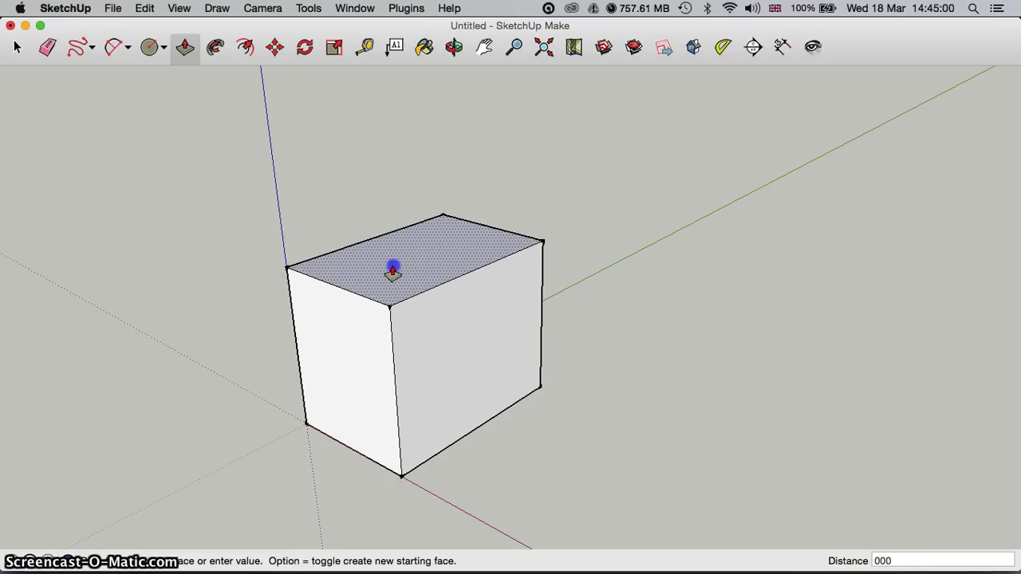
{"action": "key", "text": "Return"}
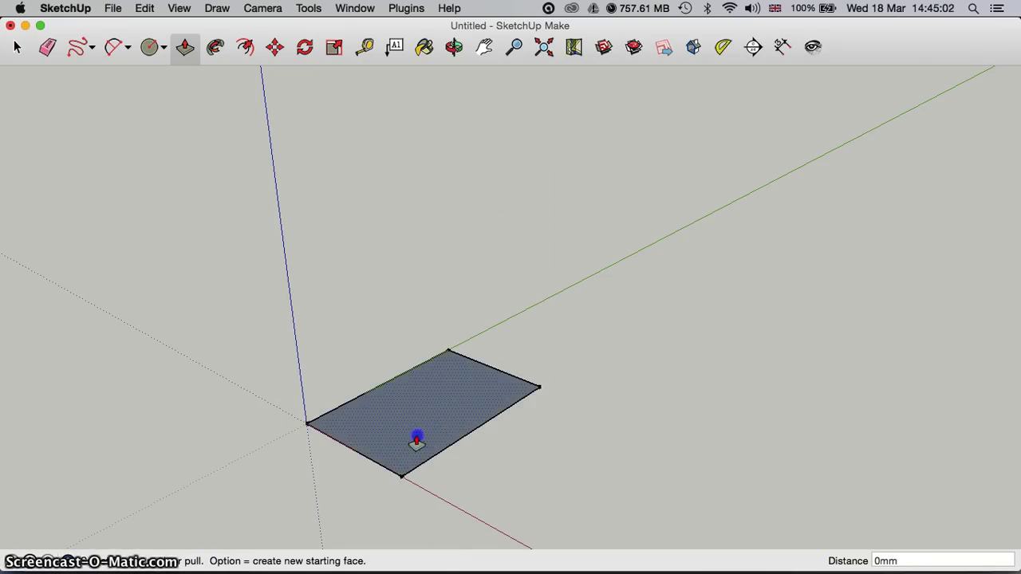
- Push/Pull the rectangular face at the origin up 4000 mm to form a box
{"action": "left_click_drag", "start_coordinate": [417, 443], "coordinate": [413, 371]}
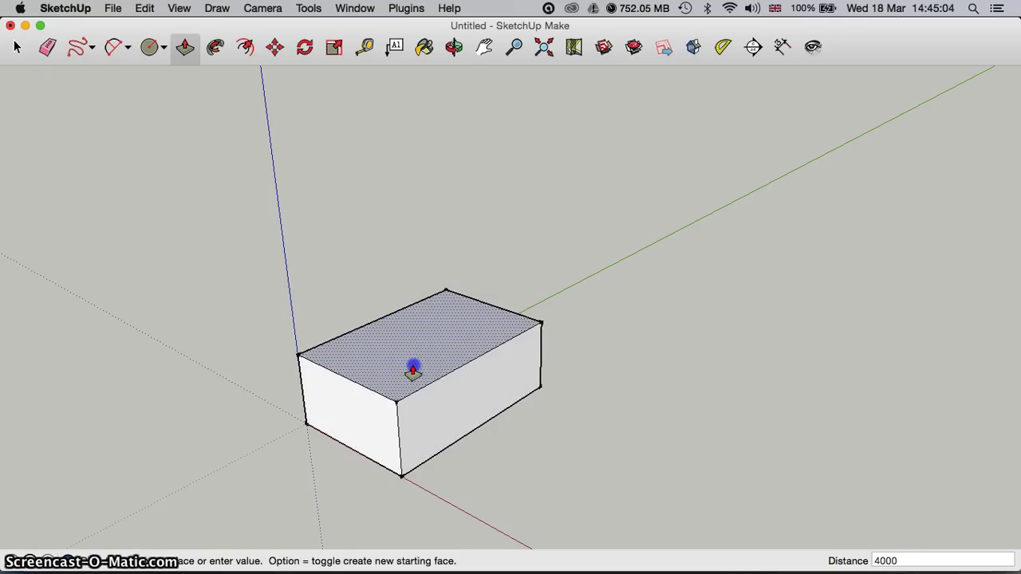
{"action": "key", "text": "Return"}
- Draw a circle with a radius of about 1209 mm on the ground beside the box, clear of its long side
{"action": "left_click", "coordinate": [454, 46]}
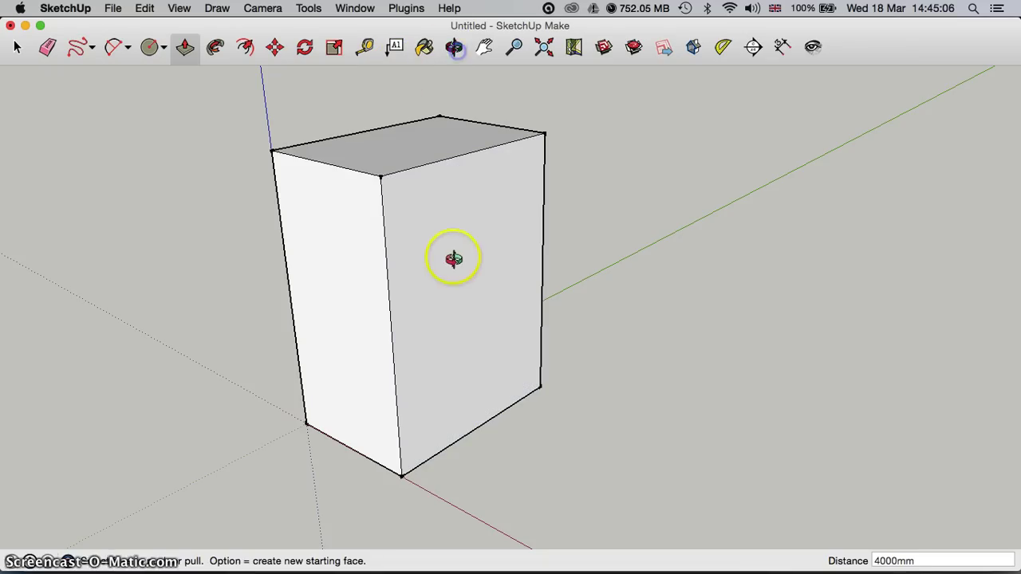
{"action": "mouse_move", "coordinate": [453, 258]}
{"action": "left_mouse_down"}
{"action": "mouse_move", "coordinate": [569, 342]}
{"action": "mouse_move", "coordinate": [620, 344]}
{"action": "mouse_move", "coordinate": [588, 367]}
{"action": "mouse_move", "coordinate": [419, 339]}
{"action": "mouse_move", "coordinate": [388, 234]}
{"action": "mouse_move", "coordinate": [463, 246]}
{"action": "left_mouse_up"}
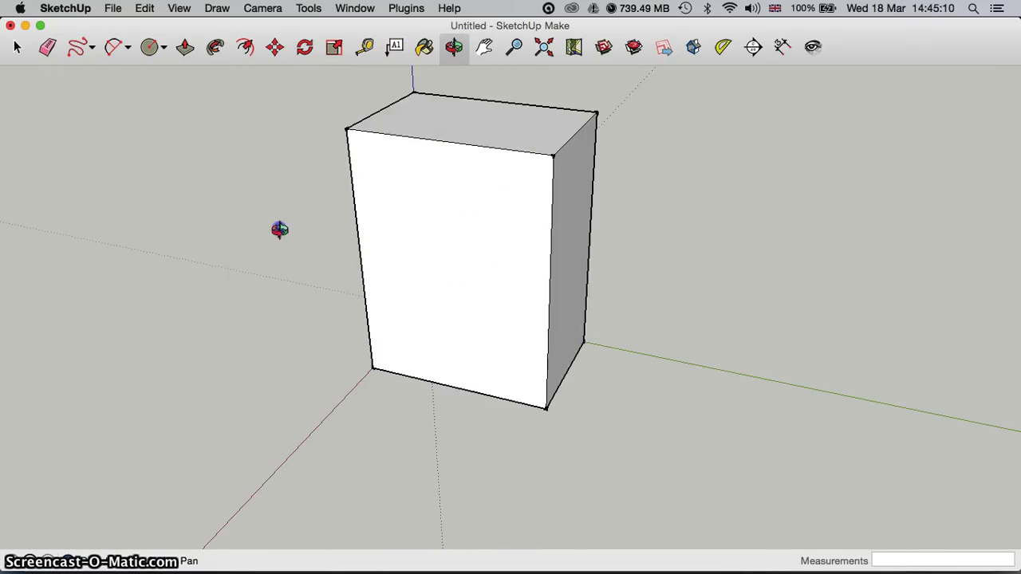
{"action": "left_click_drag", "start_coordinate": [280, 230], "coordinate": [166, 44]}
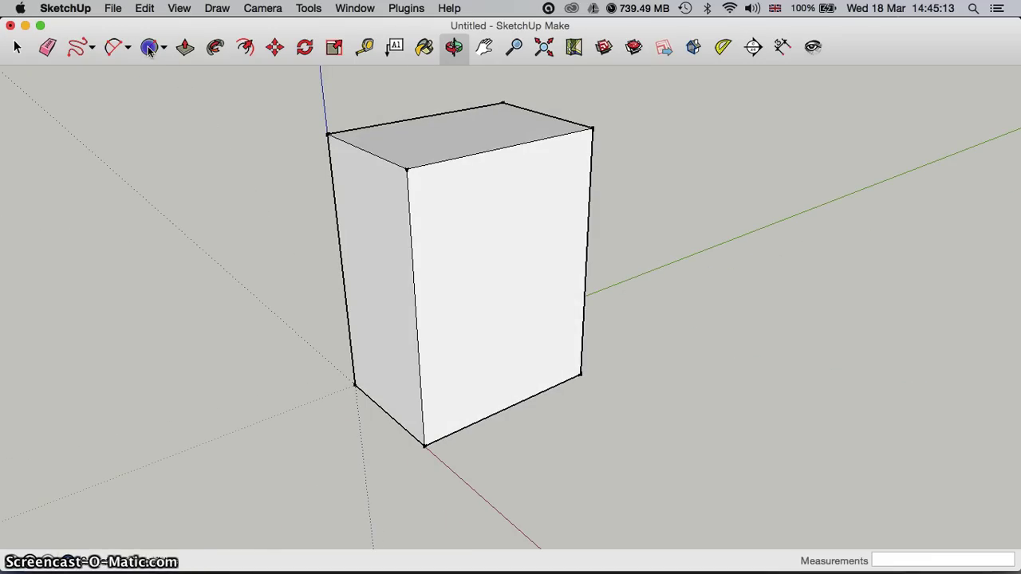
{"action": "left_click", "coordinate": [149, 48]}
{"action": "left_click", "coordinate": [708, 372]}
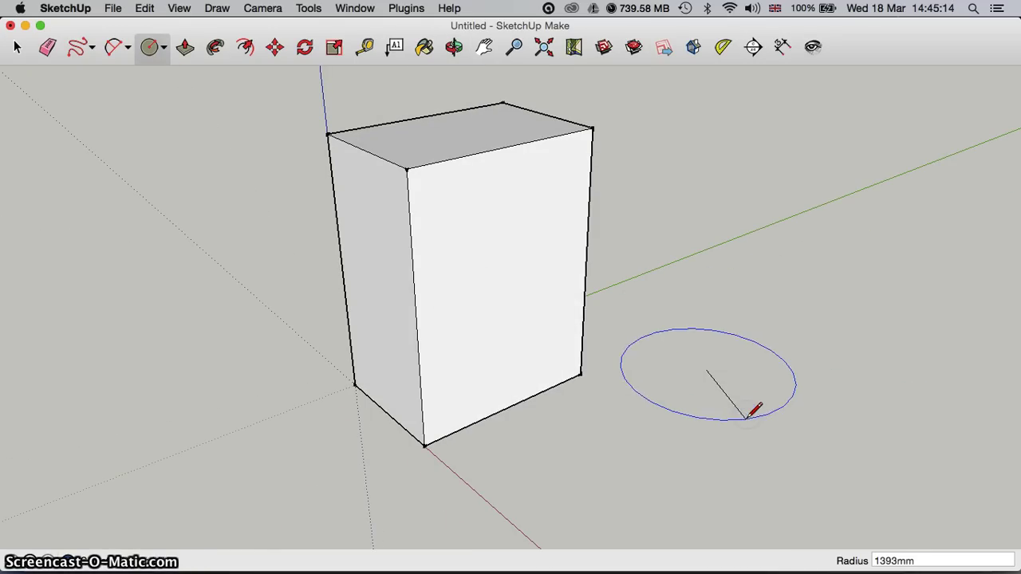
{"action": "left_click", "coordinate": [748, 409]}
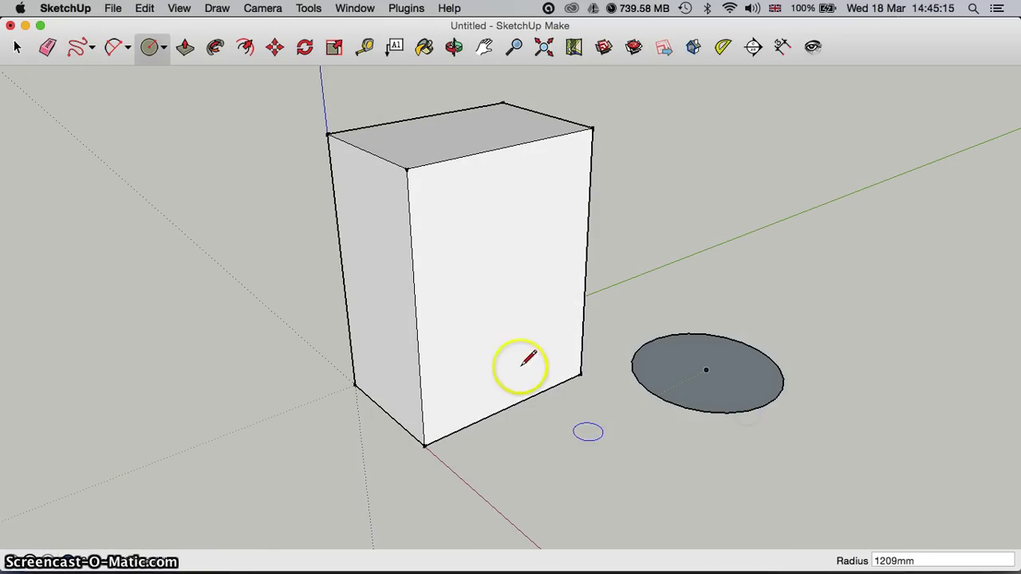
- Push/Pull the circular face up about 2820 mm to form a cylinder
{"action": "left_click", "coordinate": [183, 46]}
{"action": "left_click", "coordinate": [706, 378]}
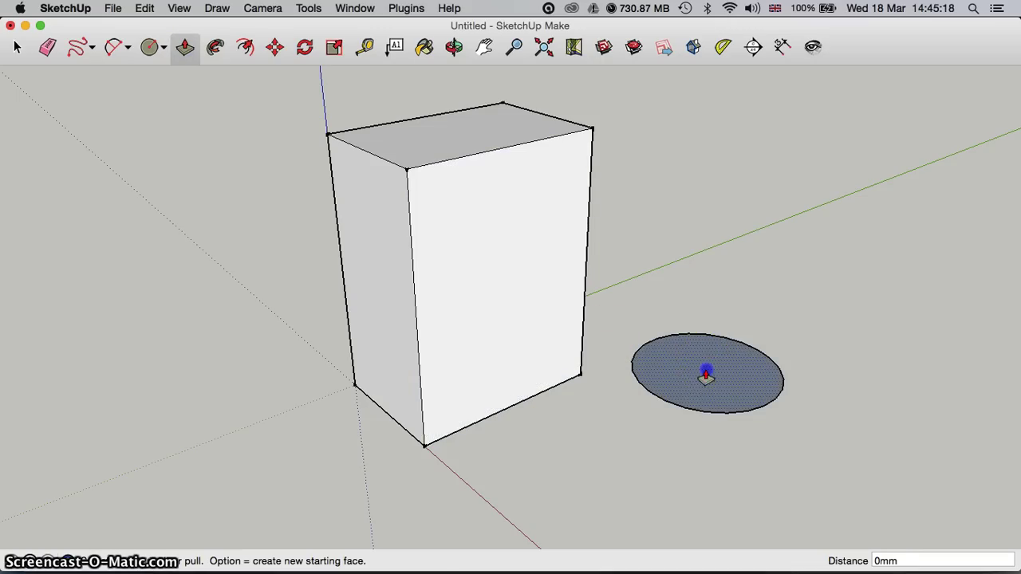
{"action": "left_click", "coordinate": [706, 375]}
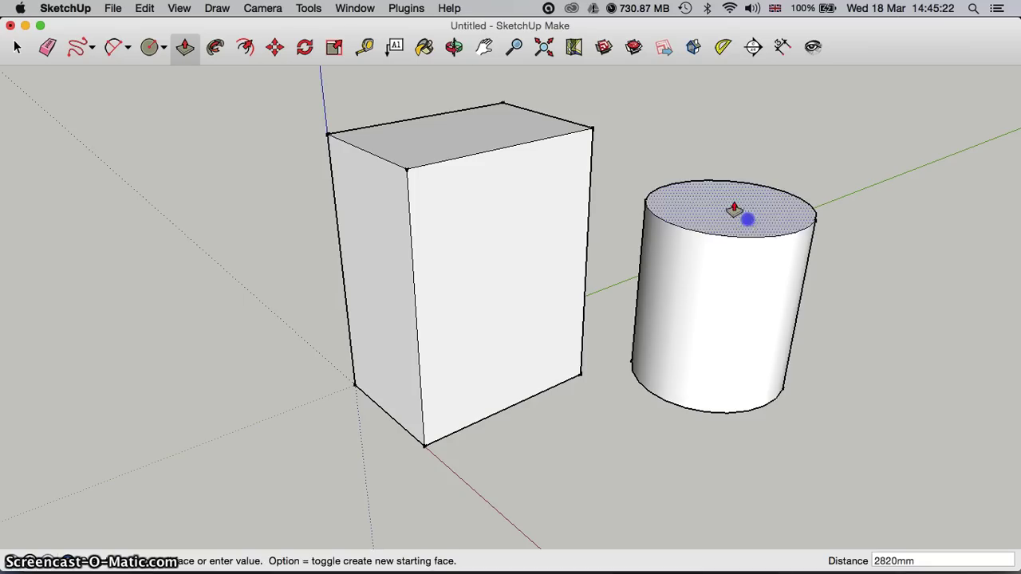
{"action": "left_click", "coordinate": [734, 209]}
- Draw a hexagon with a radius of about 602 mm on the ground in front of the cylinder with the Polygon tool
{"action": "middle_click_drag", "start_coordinate": [782, 285], "coordinate": [802, 267]}
{"action": "middle_click_drag", "start_coordinate": [887, 276], "coordinate": [566, 250]}
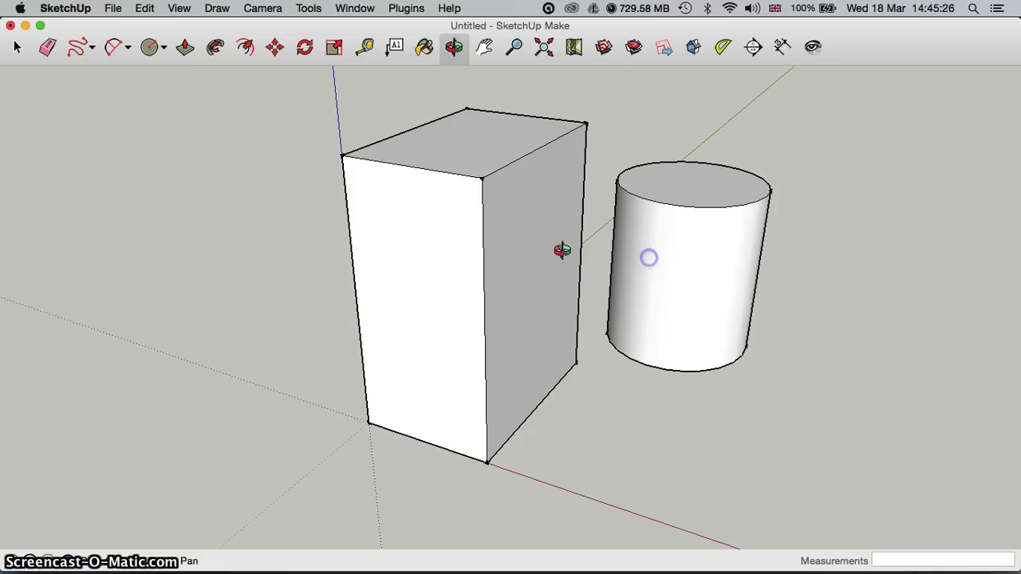
{"action": "left_click", "coordinate": [148, 48]}
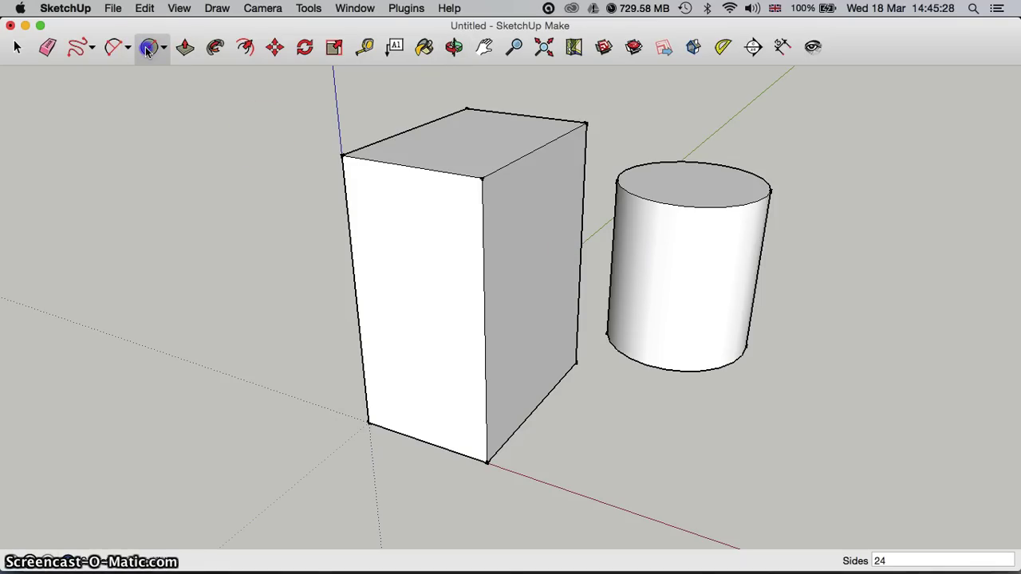
{"action": "left_click", "coordinate": [686, 457]}
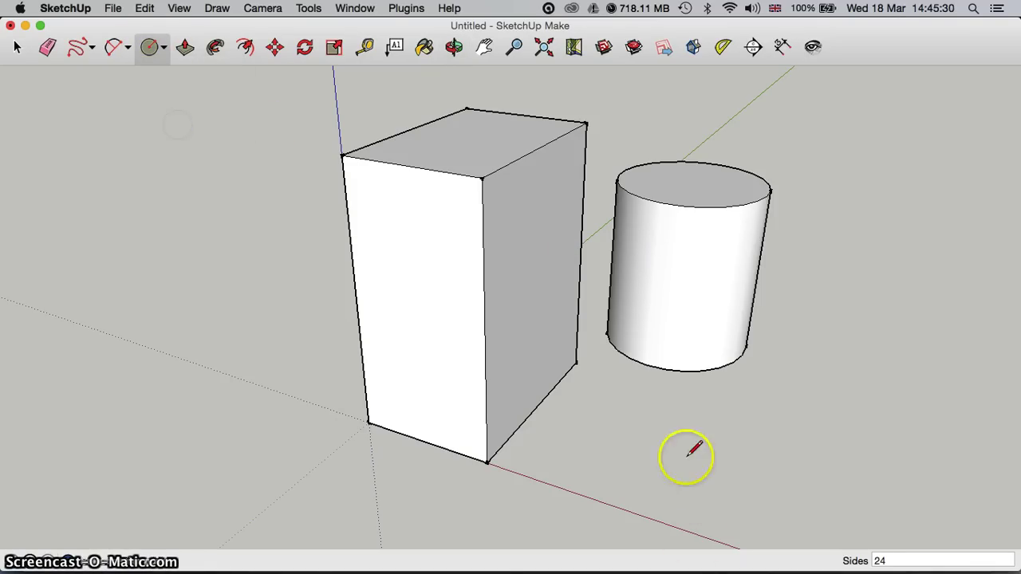
{"action": "left_click", "coordinate": [646, 452]}
{"action": "left_click", "coordinate": [691, 470]}
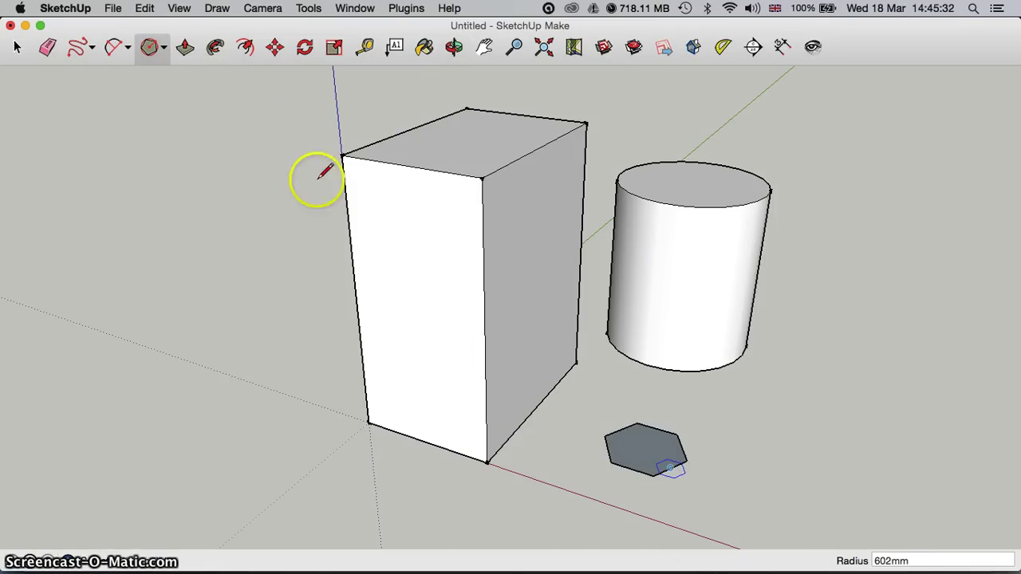
- Push/Pull the hexagonal face up about 1794 mm to form a prism
{"action": "left_click", "coordinate": [185, 48]}
{"action": "left_click", "coordinate": [655, 453]}
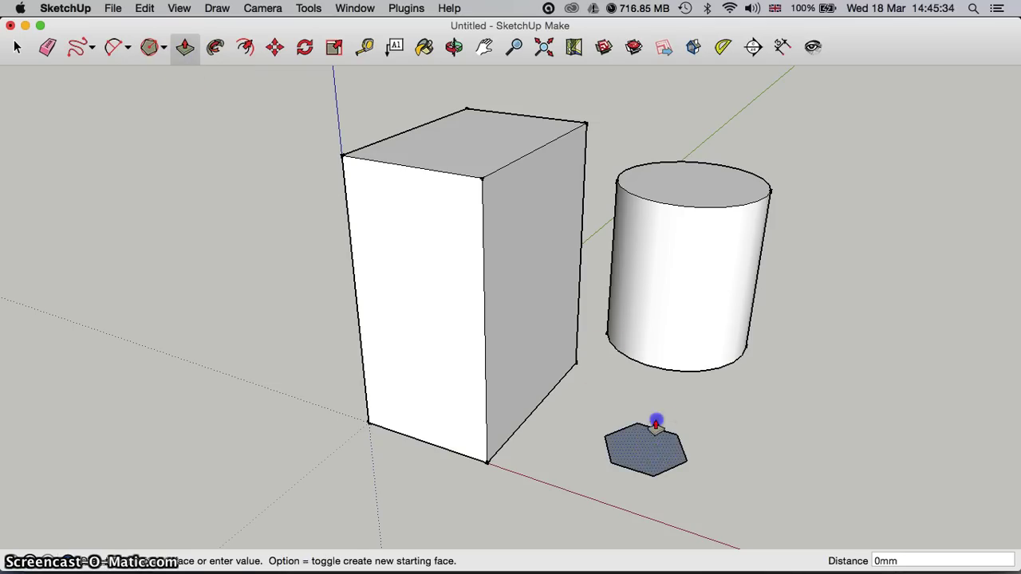
{"action": "left_click", "coordinate": [344, 164]}
{"action": "left_click", "coordinate": [396, 78]}
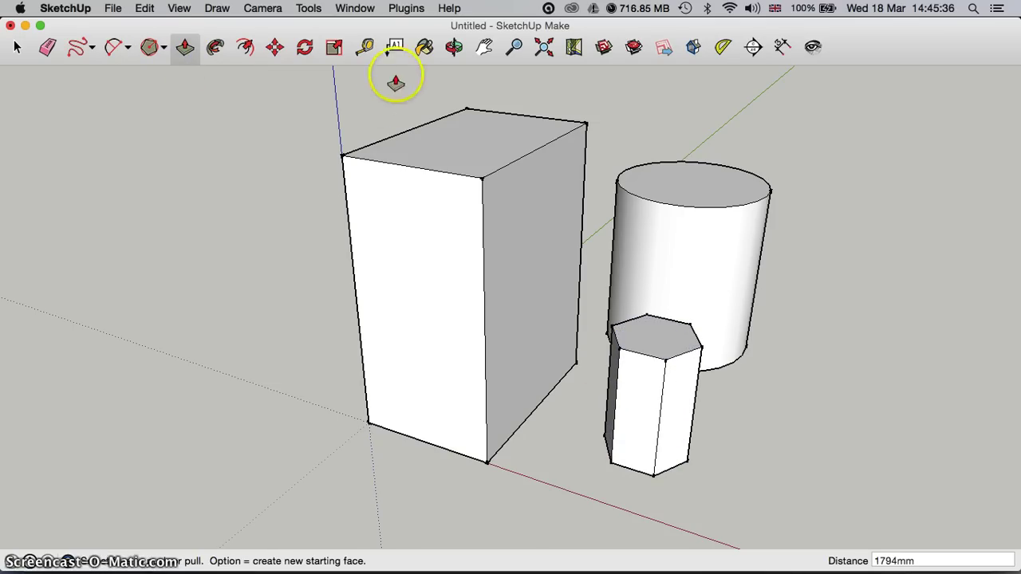
- Sketch a closed irregular Freehand outline on the empty ground beyond the hexagonal prism and the cylinder
{"action": "left_click", "coordinate": [454, 46]}
{"action": "mouse_move", "coordinate": [787, 262]}
{"action": "left_mouse_down"}
{"action": "mouse_move", "coordinate": [141, 232]}
{"action": "mouse_move", "coordinate": [242, 253]}
{"action": "mouse_move", "coordinate": [646, 271]}
{"action": "mouse_move", "coordinate": [801, 267]}
{"action": "left_mouse_up"}
{"action": "left_click_drag", "start_coordinate": [812, 315], "coordinate": [458, 248], "text": "shift"}
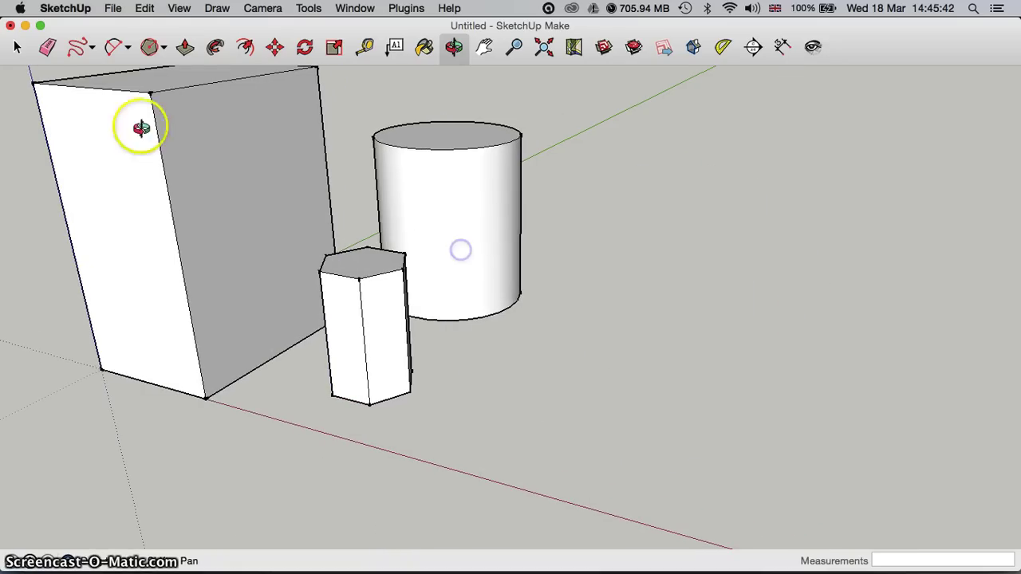
{"action": "left_click", "coordinate": [80, 49]}
{"action": "mouse_move", "coordinate": [611, 334]}
{"action": "left_mouse_down"}
{"action": "mouse_move", "coordinate": [558, 392]}
{"action": "mouse_move", "coordinate": [741, 391]}
{"action": "mouse_move", "coordinate": [785, 288]}
{"action": "left_mouse_up"}
{"action": "mouse_move", "coordinate": [630, 281]}
{"action": "left_mouse_down"}
{"action": "mouse_move", "coordinate": [608, 305]}
{"action": "mouse_move", "coordinate": [613, 333]}
{"action": "left_mouse_up"}
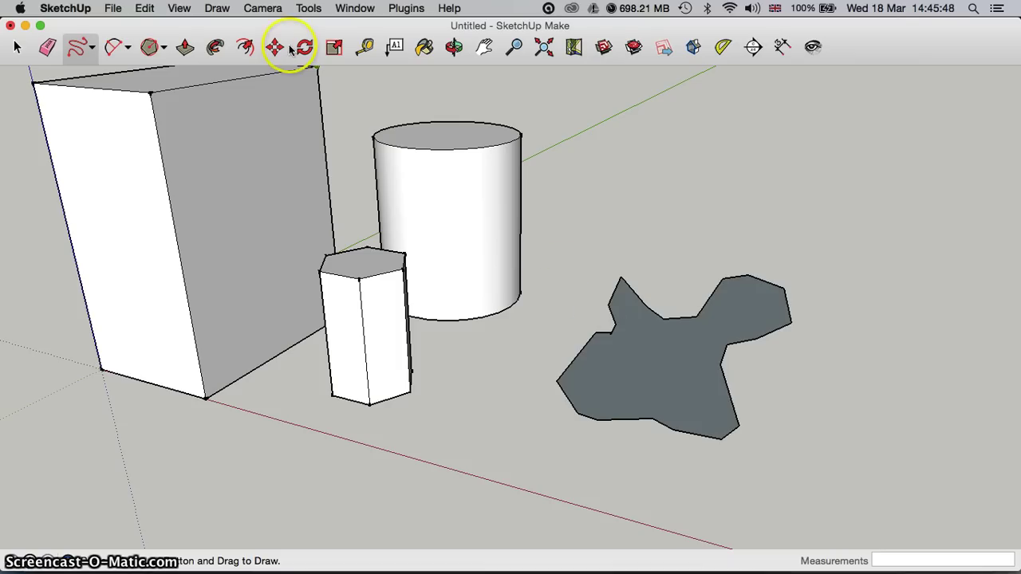
- Push/Pull the irregular freehand face up about 1811 mm
{"action": "left_click", "coordinate": [187, 46]}
{"action": "left_click", "coordinate": [636, 404]}
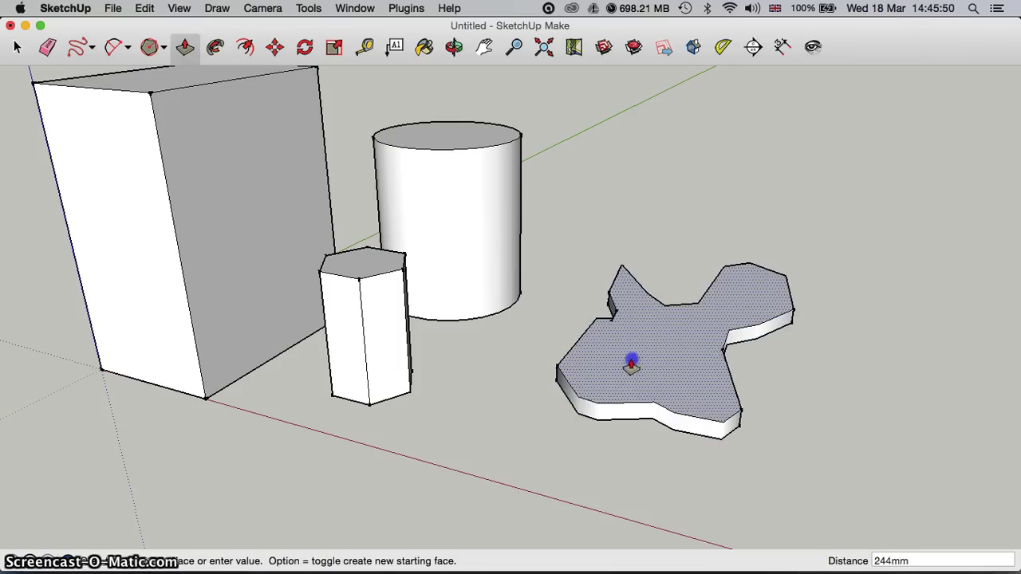
{"action": "left_click", "coordinate": [416, 148]}
- Examine the box, cylinder, hexagonal prism and irregular solid from several sides
{"action": "left_click", "coordinate": [453, 46]}
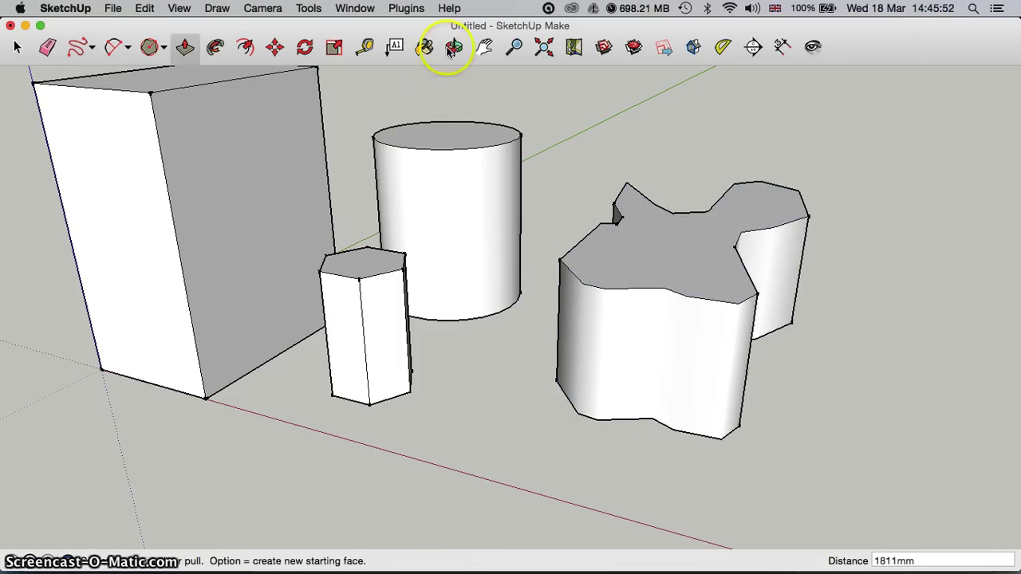
{"action": "left_click_drag", "start_coordinate": [789, 226], "coordinate": [721, 249]}
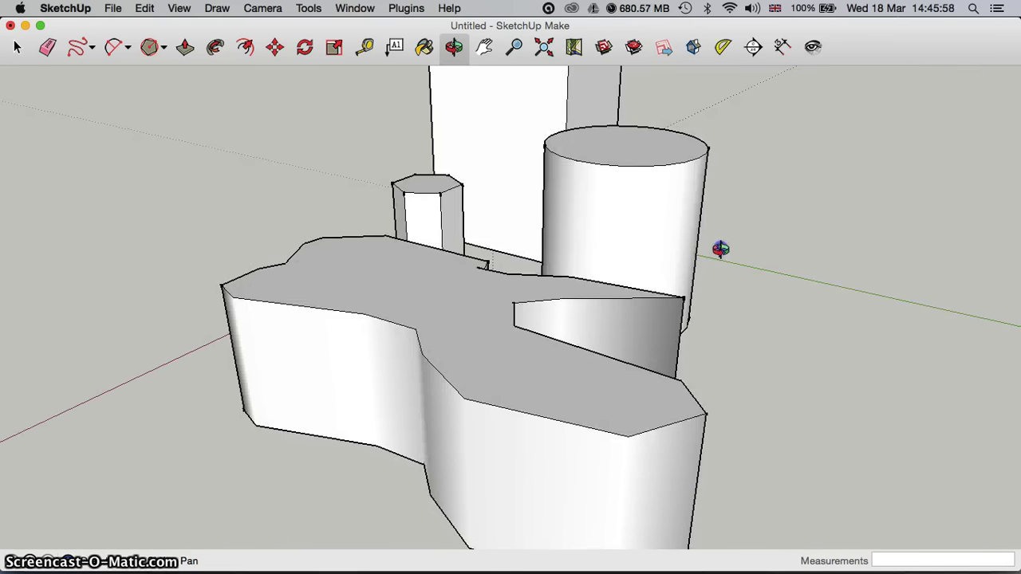
{"action": "left_click_drag", "start_coordinate": [415, 305], "coordinate": [643, 281]}
{"action": "left_click_drag", "start_coordinate": [426, 303], "coordinate": [782, 263]}
{"action": "left_click_drag", "start_coordinate": [500, 273], "coordinate": [282, 312]}
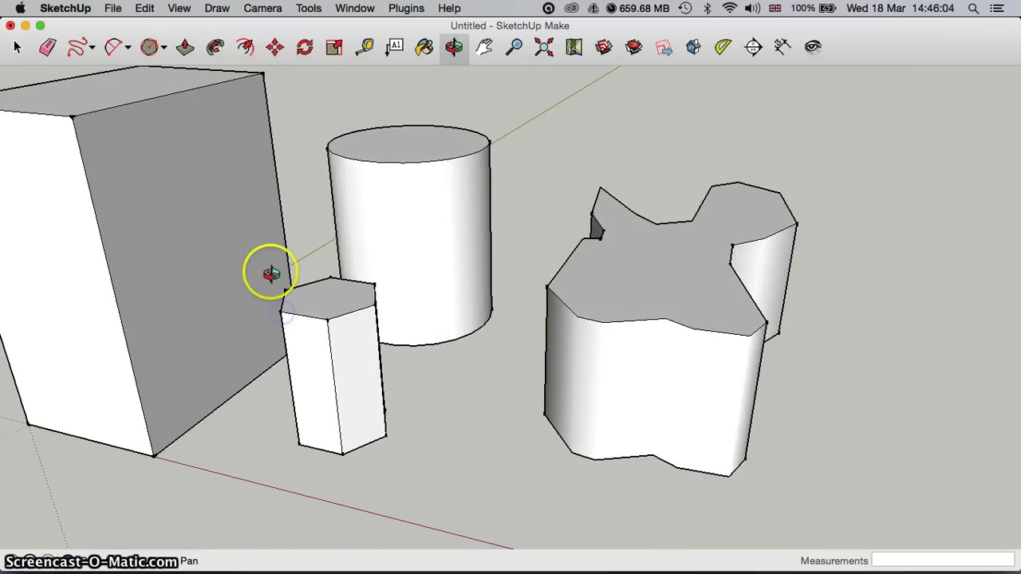
{"action": "left_click_drag", "start_coordinate": [267, 276], "coordinate": [444, 406]}
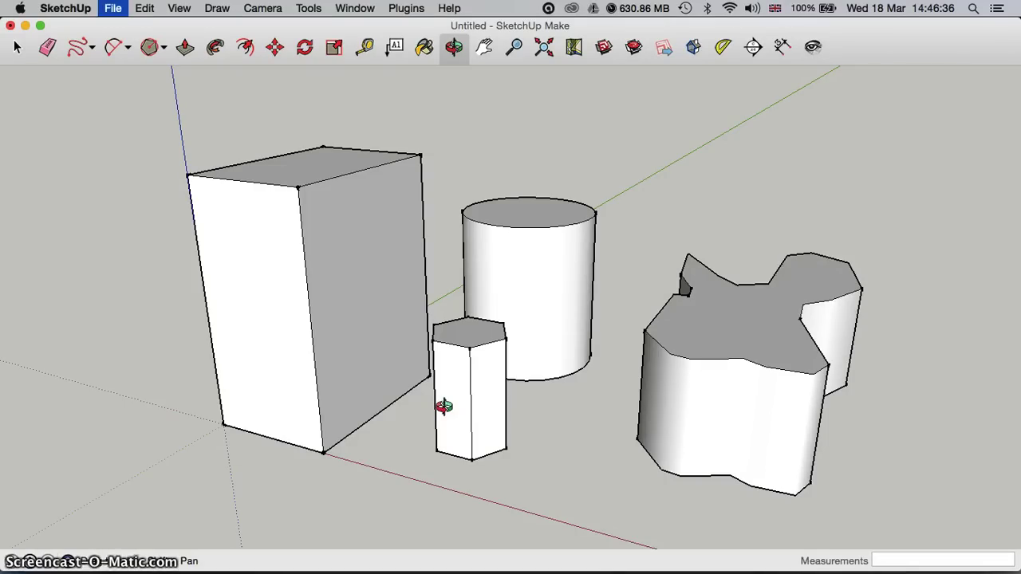
{"action": "mouse_move", "coordinate": [758, 568]}
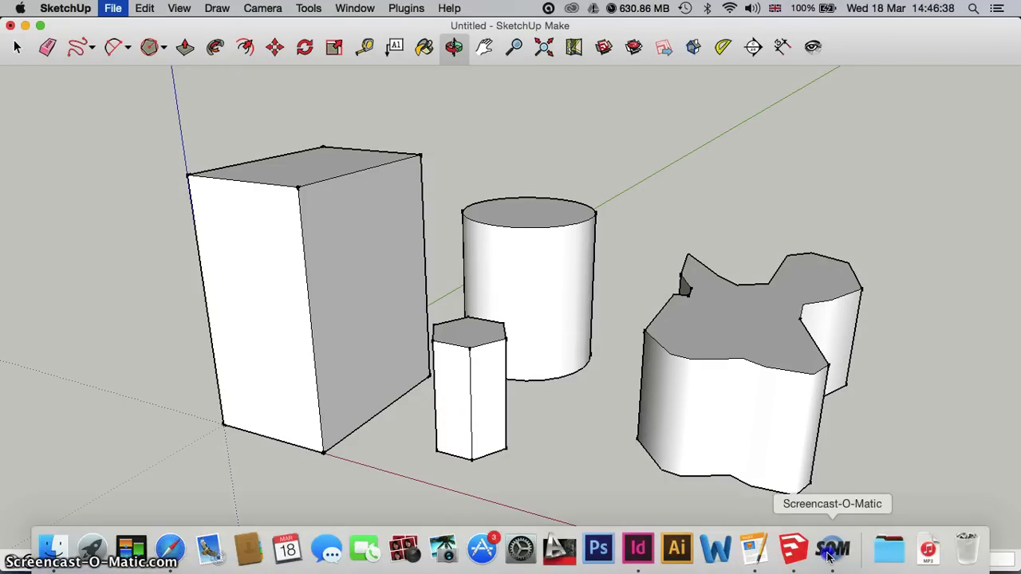